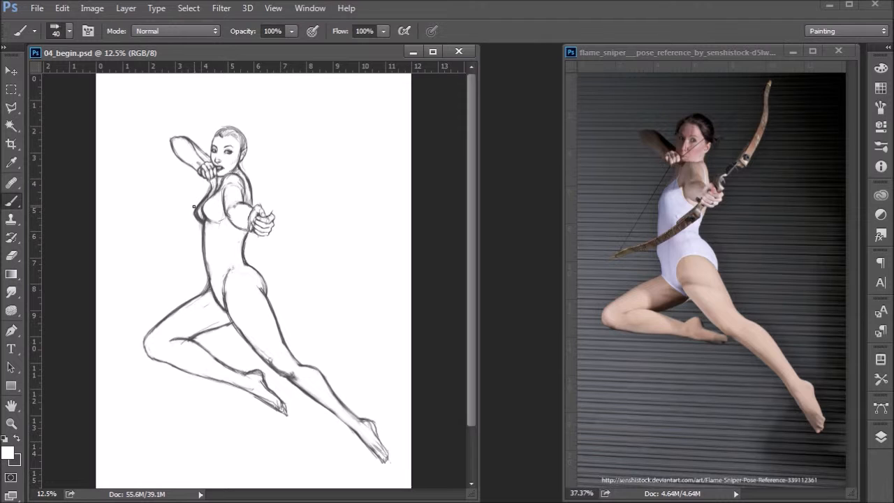
# - Examine the sketched figure's head, torso and legs up close beside the pose reference photo
pyautogui.hotkey('ctrl', '+')
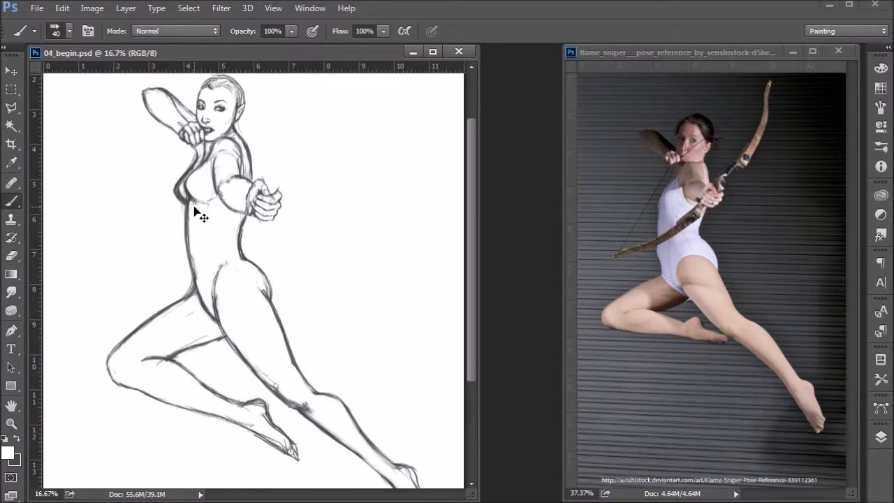
pyautogui.hotkey('ctrl', '+')
pyautogui.moveTo(325, 194); pyautogui.dragTo(353, 269)
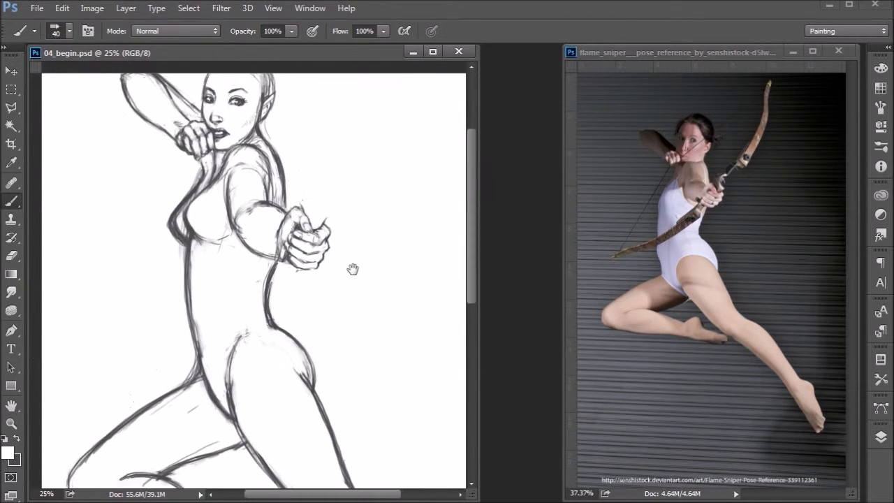
pyautogui.hotkey('ctrl', 'r')
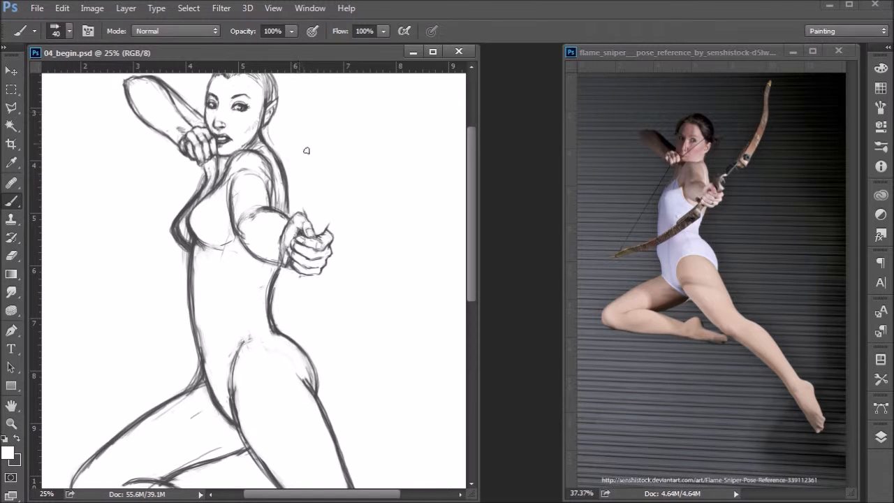
pyautogui.moveTo(301, 297); pyautogui.dragTo(304, 216)
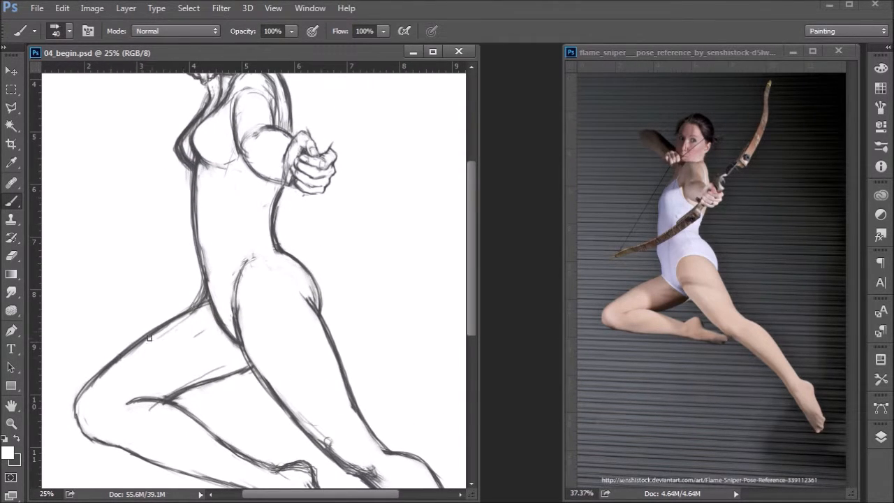
pyautogui.moveTo(258, 137)
pyautogui.mouseDown()
pyautogui.moveTo(266, 189)
pyautogui.moveTo(261, 175)
pyautogui.mouseUp()
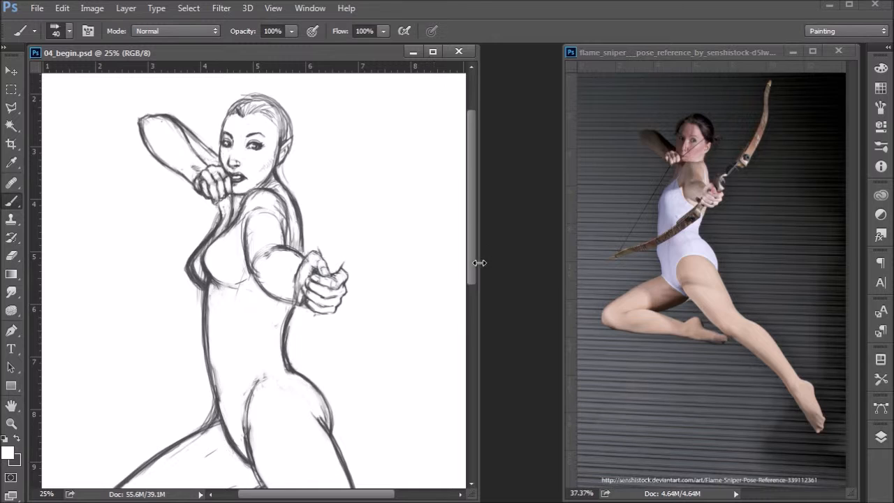
pyautogui.moveTo(471, 263); pyautogui.dragTo(471, 262)
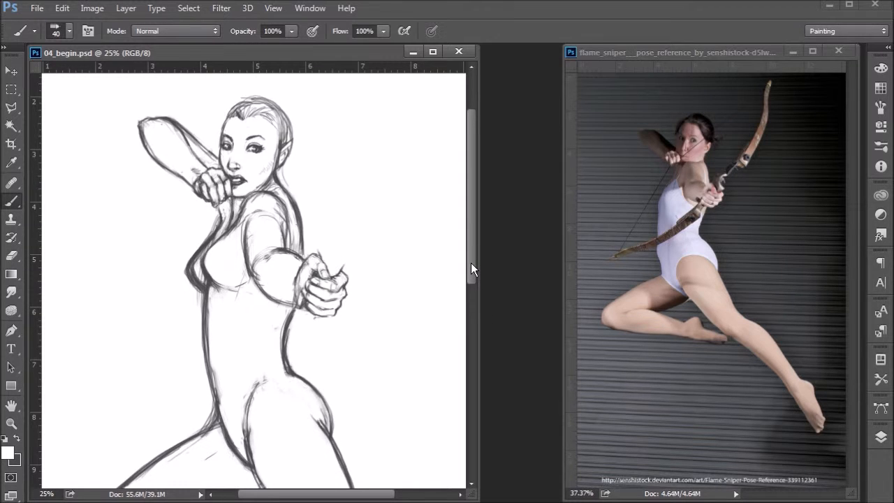
# - Add a new layer above the Background and name it "bow"
pyautogui.click(881, 437)
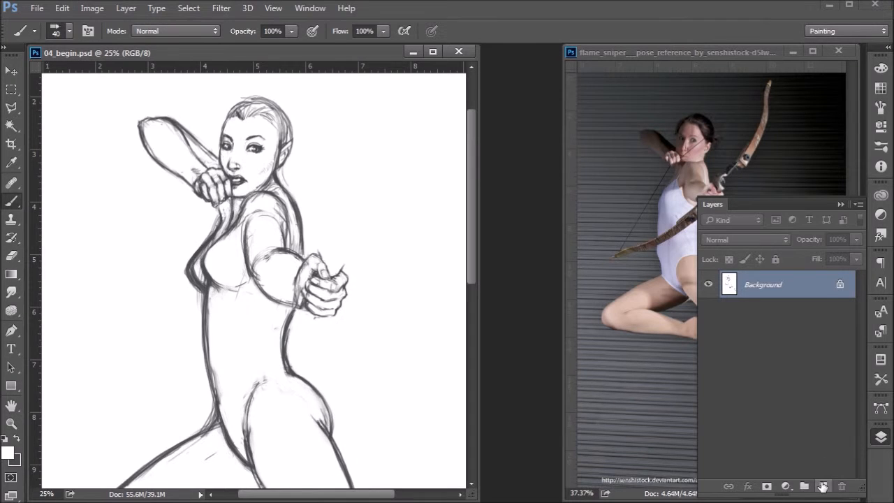
pyautogui.click(824, 485)
pyautogui.doubleClick(759, 286)
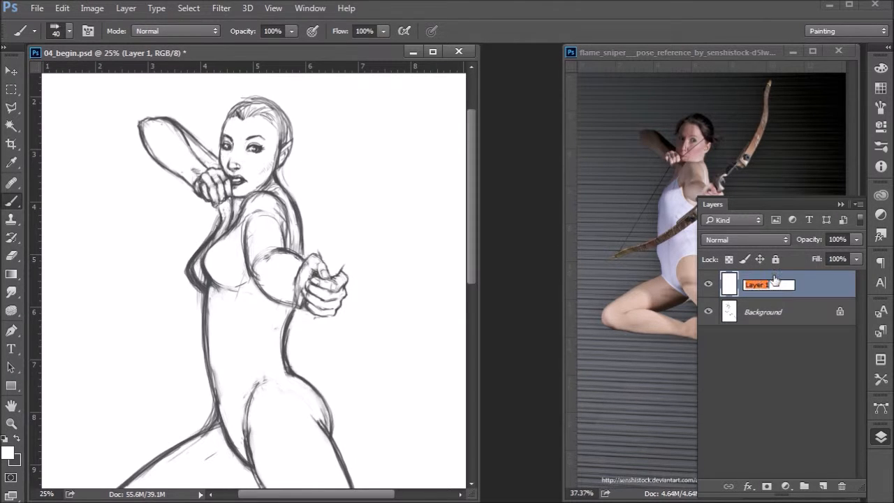
pyautogui.write('bow')
pyautogui.press('Return')
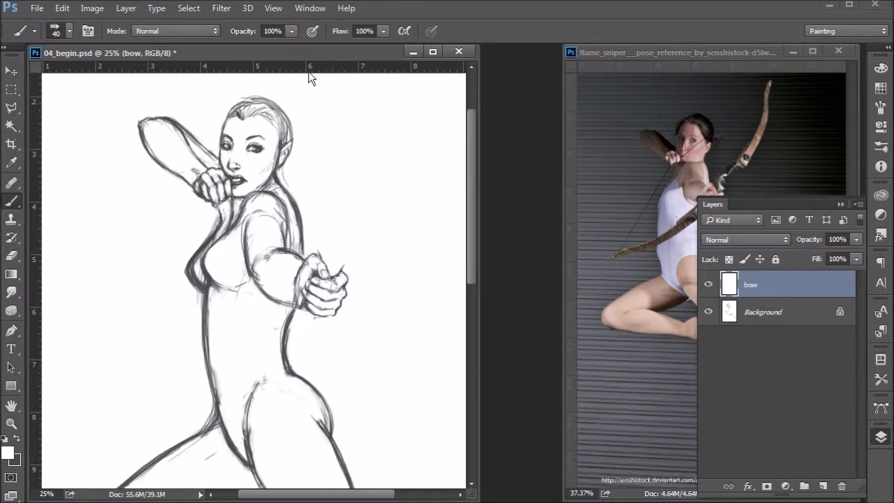
# - Choose the 7 px brush preset and swap the colours so dark grey is the foreground
pyautogui.hotkey('ctrl', '-')
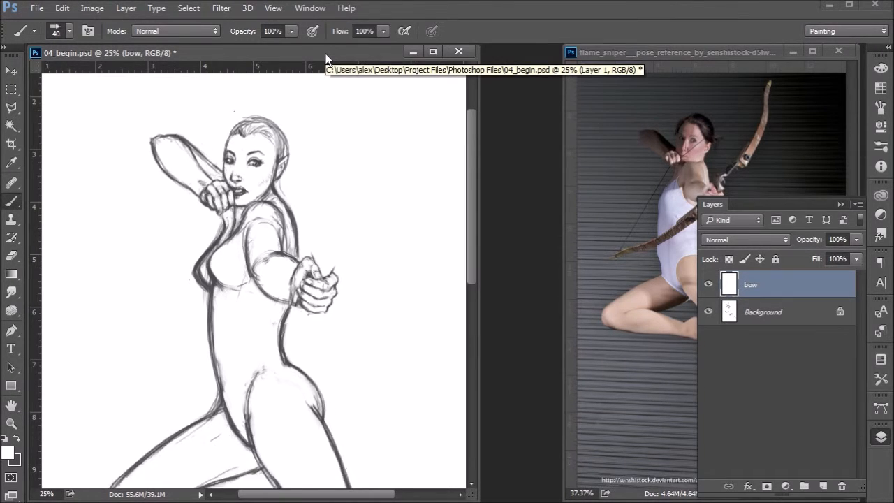
pyautogui.scroll(-2, 377, 223)
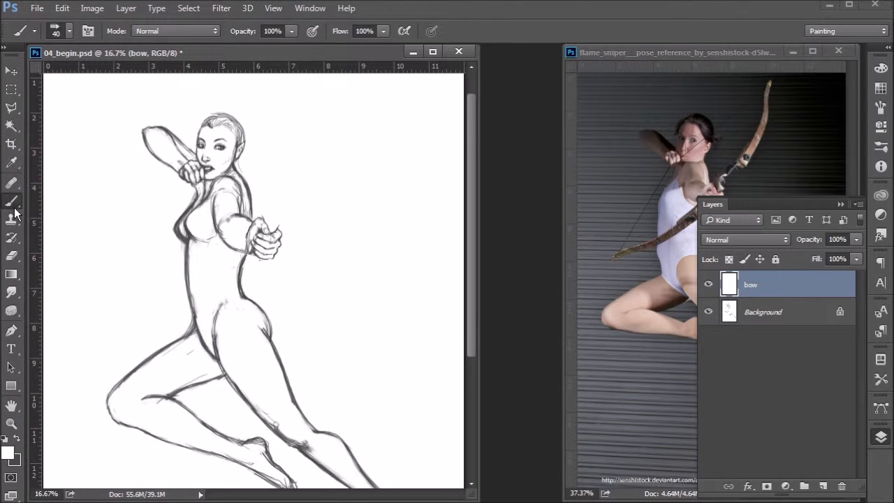
pyautogui.click(70, 30)
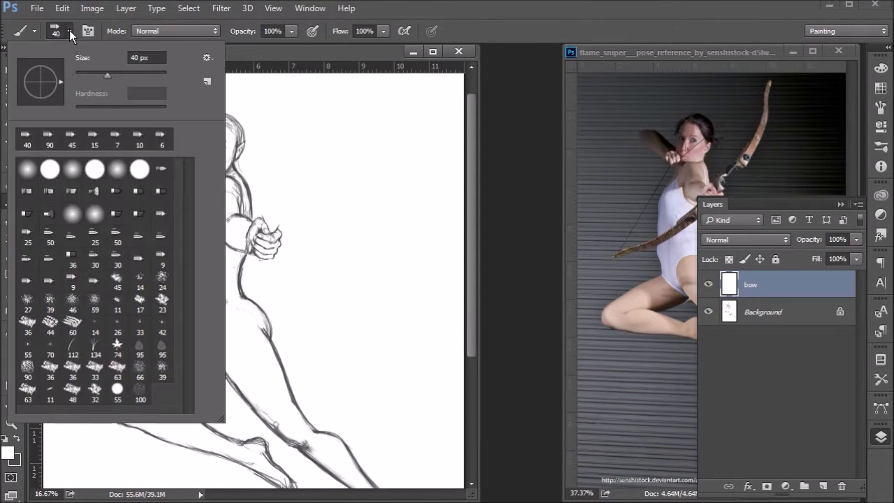
pyautogui.click(117, 139)
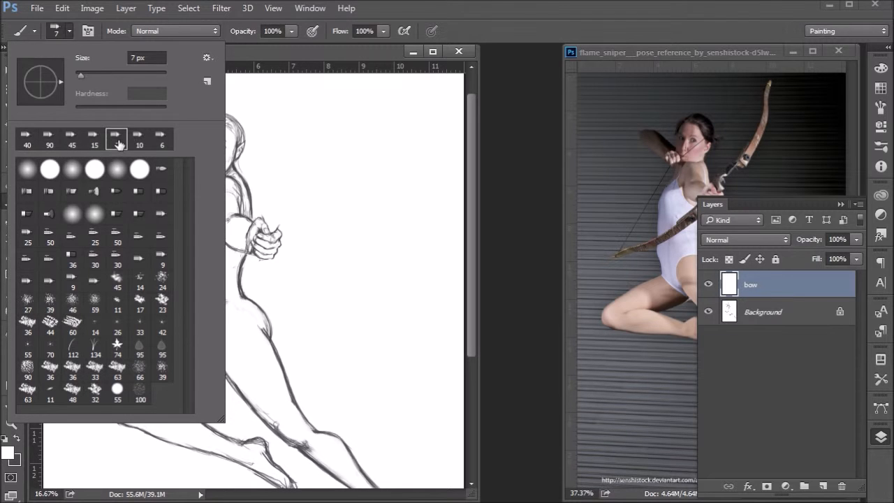
pyautogui.click(63, 32)
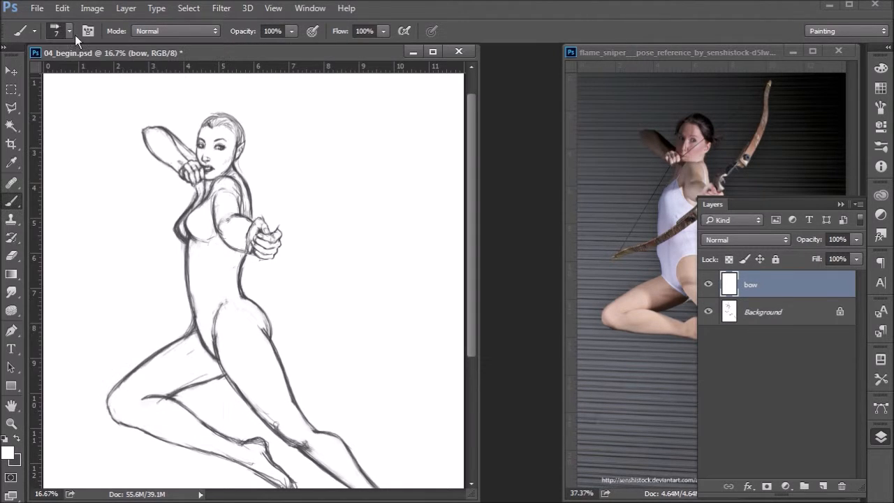
pyautogui.press('x')
pyautogui.click(841, 204)
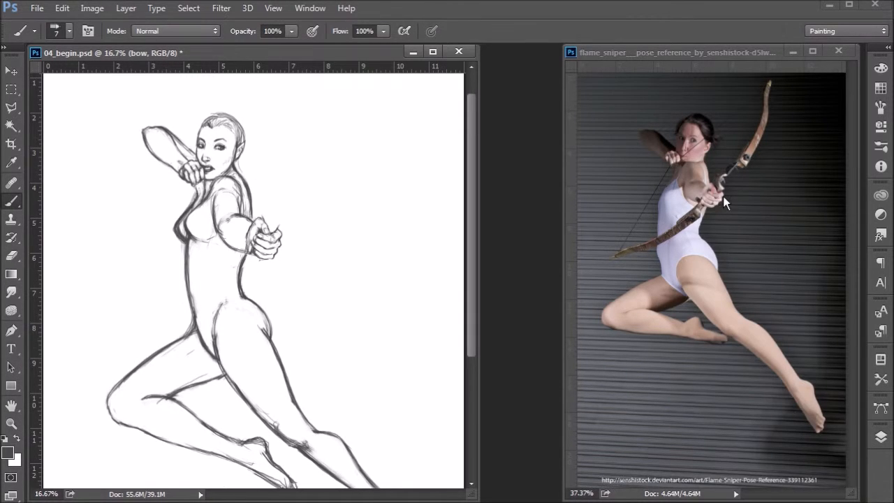
# - Enlarge the reference photo to 50% and widen its window so the entire bow fits in view
pyautogui.click(740, 50)
pyautogui.hotkey('ctrl', '+')
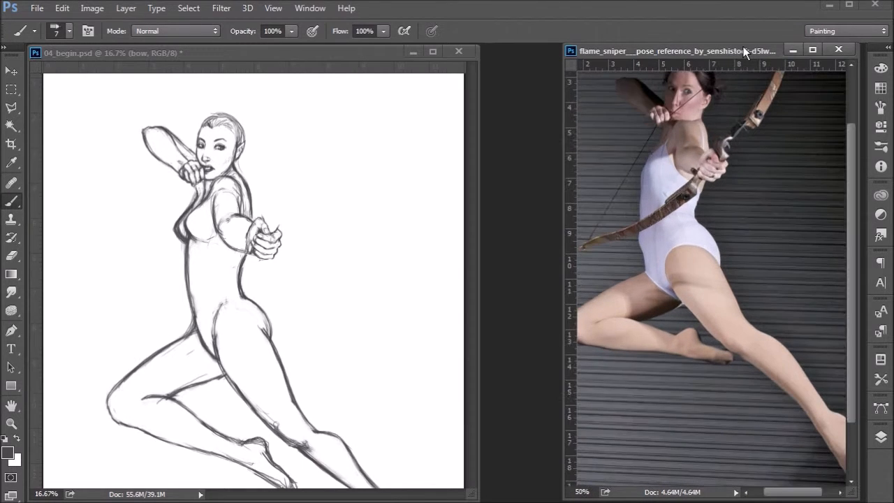
pyautogui.moveTo(790, 218); pyautogui.dragTo(790, 308)
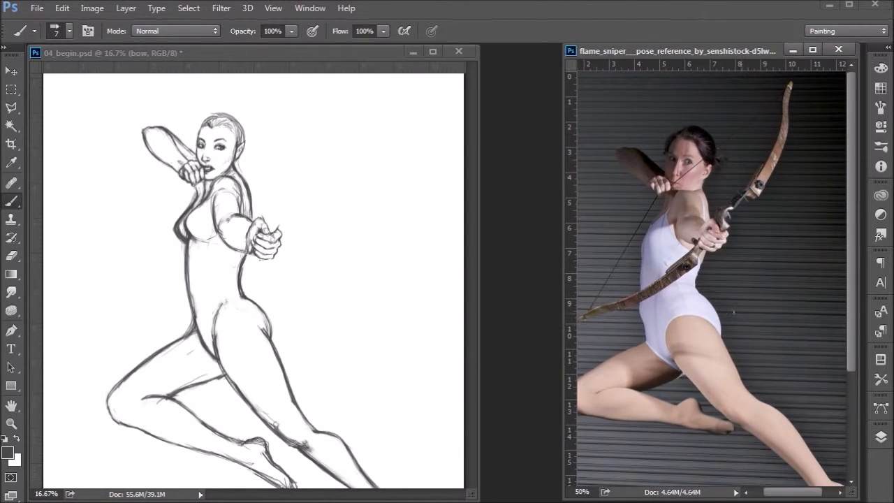
pyautogui.moveTo(565, 371); pyautogui.dragTo(510, 369)
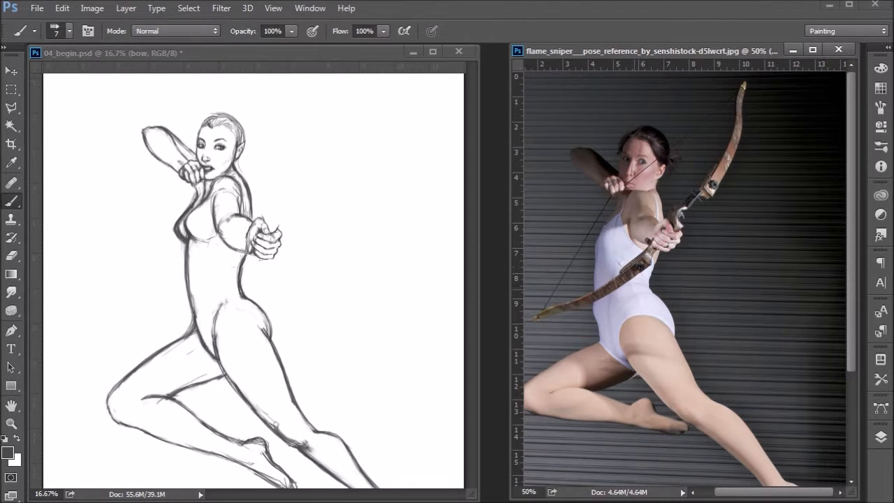
# - Sketch the bow's curved grip above and below the outstretched fist on the bow layer with an 8 px brush
pyautogui.click(267, 236)
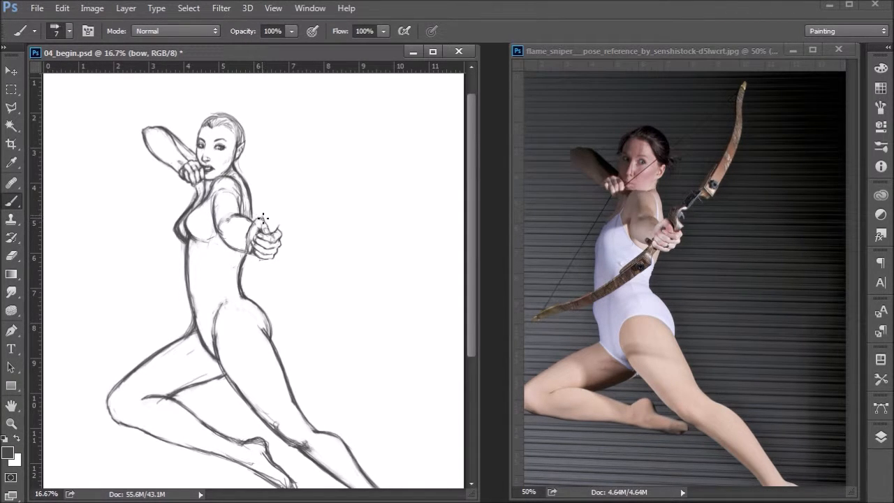
pyautogui.click(881, 436)
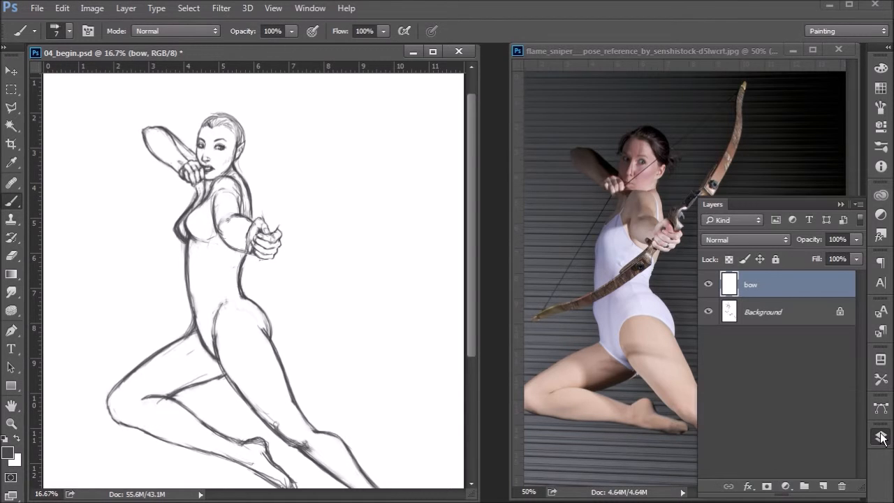
pyautogui.click(881, 437)
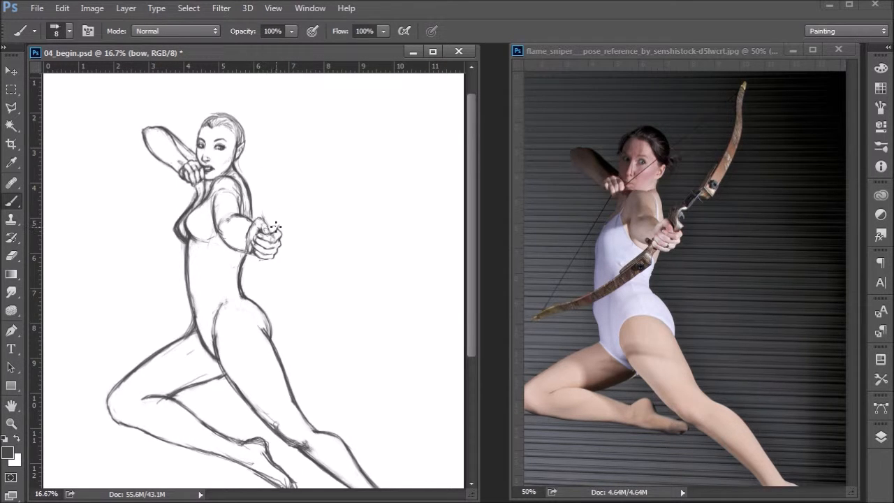
pyautogui.moveTo(273, 232); pyautogui.dragTo(280, 222)
pyautogui.scroll(2, 257, 208)
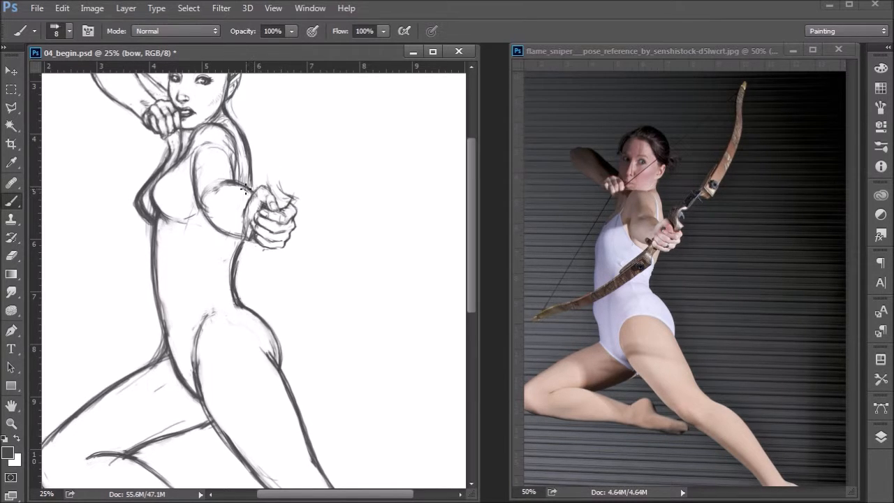
pyautogui.moveTo(273, 186)
pyautogui.mouseDown()
pyautogui.moveTo(270, 175)
pyautogui.moveTo(279, 166)
pyautogui.moveTo(284, 174)
pyautogui.mouseUp()
pyautogui.moveTo(271, 178)
pyautogui.mouseDown()
pyautogui.moveTo(285, 164)
pyautogui.moveTo(282, 188)
pyautogui.moveTo(293, 169)
pyautogui.mouseUp()
pyautogui.moveTo(251, 241); pyautogui.dragTo(241, 262)
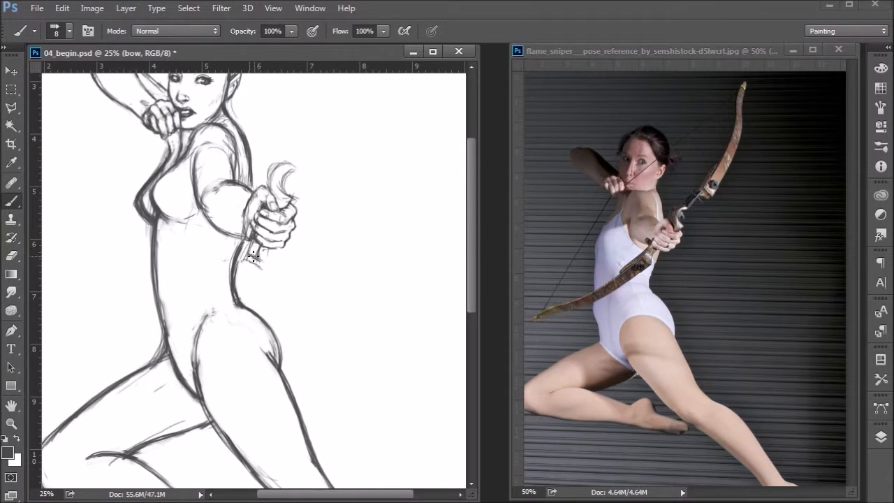
pyautogui.moveTo(261, 267); pyautogui.dragTo(253, 283)
# - Sketch the bow's lower limb as a curved band from below the fist across the hips to a tip above the bent knee
pyautogui.moveTo(63, 388)
pyautogui.mouseDown()
pyautogui.moveTo(127, 336)
pyautogui.moveTo(68, 380)
pyautogui.moveTo(160, 319)
pyautogui.moveTo(238, 289)
pyautogui.moveTo(256, 267)
pyautogui.moveTo(64, 386)
pyautogui.mouseUp()
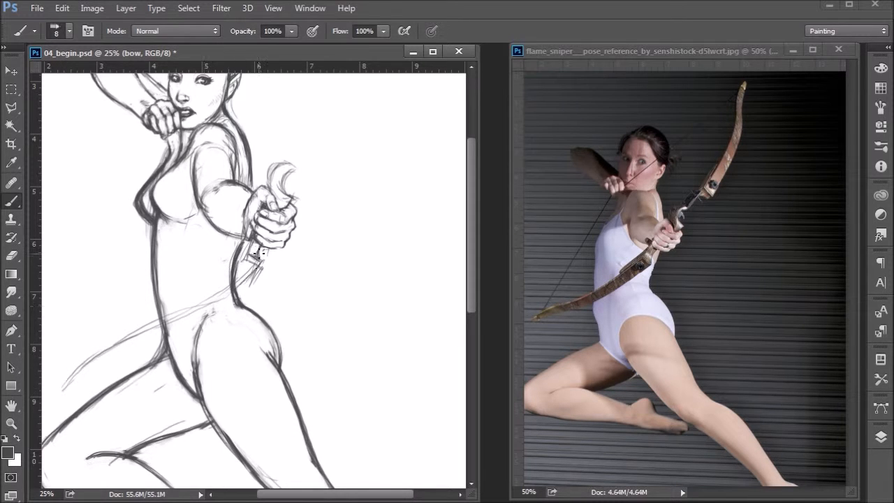
pyautogui.moveTo(228, 292); pyautogui.dragTo(78, 368)
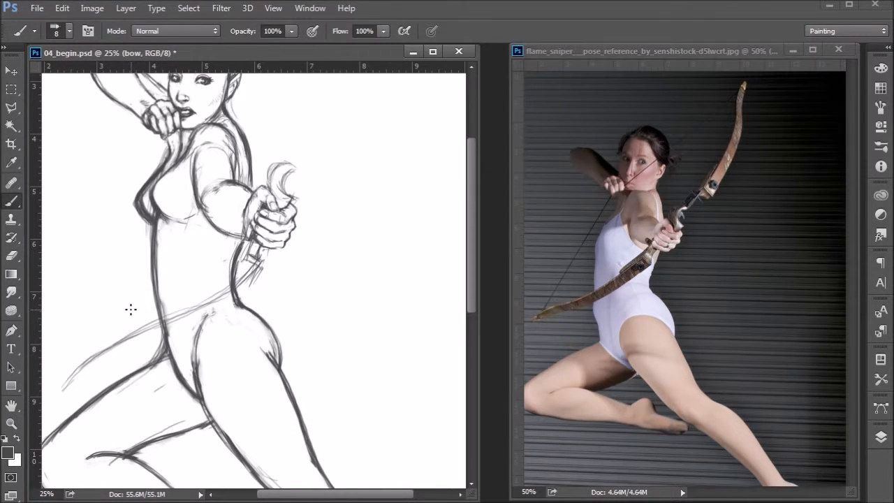
pyautogui.hotkey('ctrl', '-')
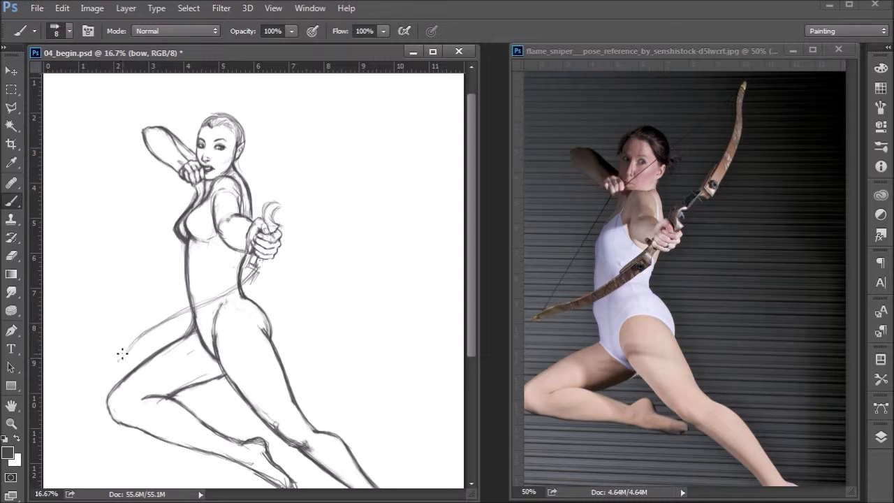
pyautogui.moveTo(117, 354); pyautogui.dragTo(172, 307)
pyautogui.moveTo(131, 339); pyautogui.dragTo(231, 285)
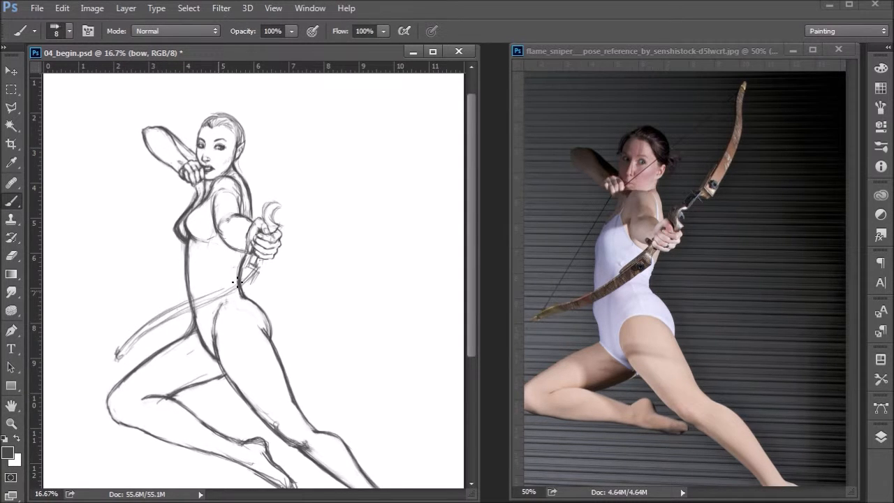
pyautogui.moveTo(126, 350)
pyautogui.mouseDown()
pyautogui.moveTo(251, 264)
pyautogui.moveTo(234, 280)
pyautogui.moveTo(249, 262)
pyautogui.mouseUp()
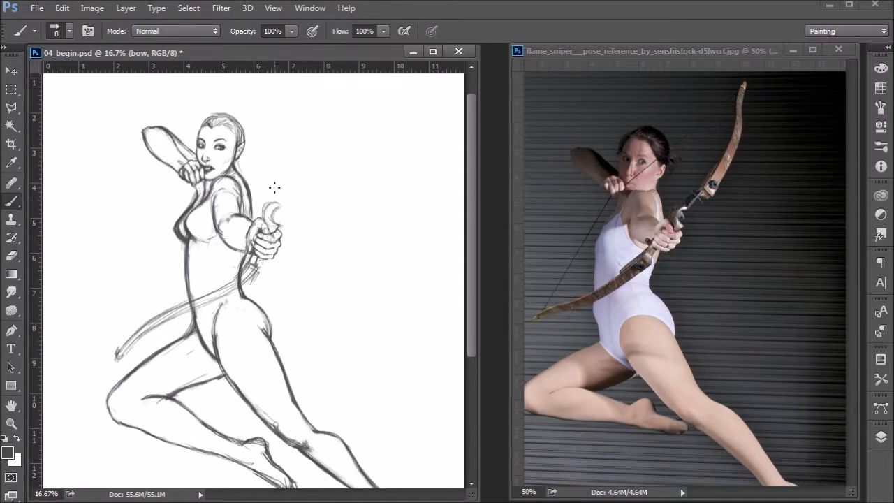
# - Sketch the straight section above the bow's grip and rough in the lower part of the upper limb
pyautogui.scroll(2, 292, 196)
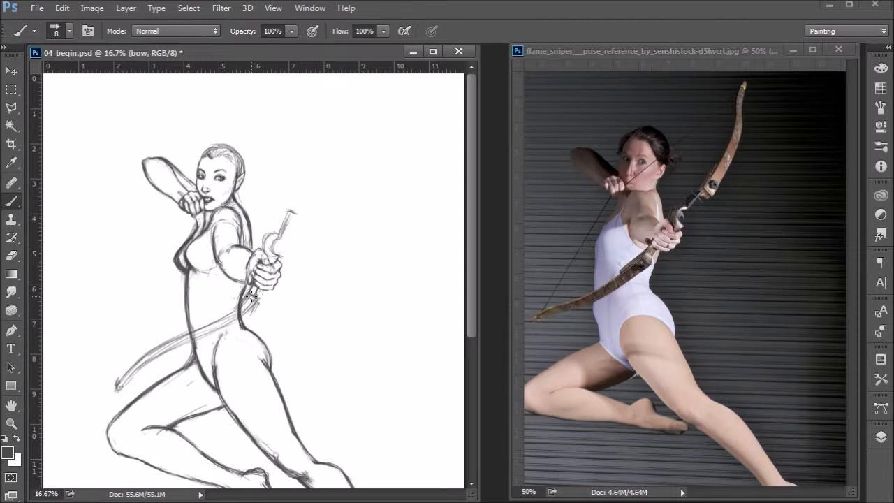
pyautogui.moveTo(287, 210); pyautogui.dragTo(300, 194)
pyautogui.click(420, 89)
pyautogui.moveTo(299, 178); pyautogui.dragTo(301, 170)
pyautogui.moveTo(264, 241)
pyautogui.mouseDown()
pyautogui.moveTo(304, 160)
pyautogui.moveTo(301, 168)
pyautogui.moveTo(305, 137)
pyautogui.moveTo(296, 179)
pyautogui.moveTo(299, 101)
pyautogui.mouseUp()
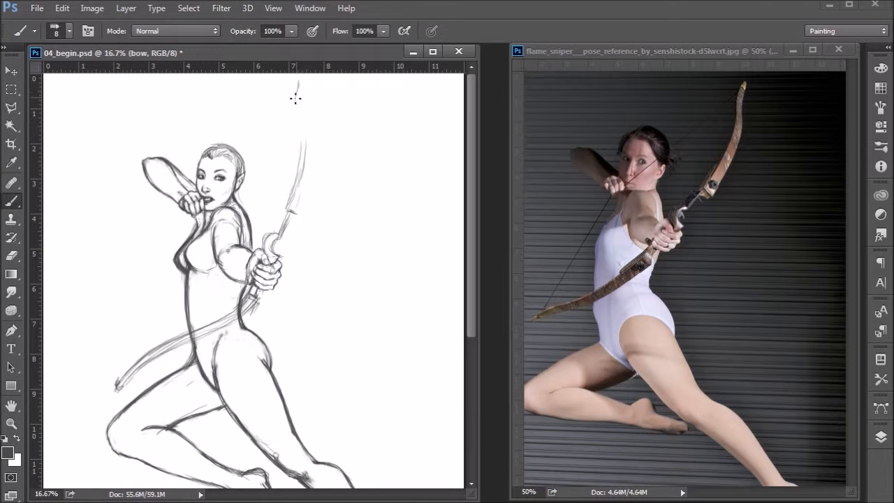
# - Extend both edges of the bow's upper limb in a recurve up to a tip near the canvas's upper edge
pyautogui.moveTo(302, 82); pyautogui.dragTo(298, 177)
pyautogui.moveTo(303, 82)
pyautogui.mouseDown()
pyautogui.moveTo(289, 210)
pyautogui.moveTo(307, 83)
pyautogui.moveTo(298, 121)
pyautogui.moveTo(303, 175)
pyautogui.mouseUp()
pyautogui.moveTo(295, 207)
pyautogui.mouseDown()
pyautogui.moveTo(299, 84)
pyautogui.moveTo(293, 144)
pyautogui.mouseUp()
pyautogui.moveTo(291, 210)
pyautogui.mouseDown()
pyautogui.moveTo(295, 105)
pyautogui.moveTo(293, 164)
pyautogui.mouseUp()
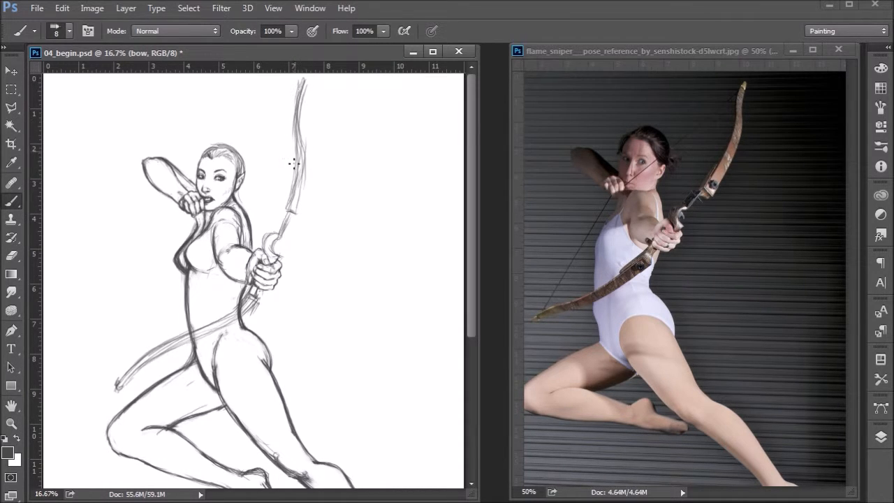
pyautogui.moveTo(293, 214)
pyautogui.mouseDown()
pyautogui.moveTo(301, 87)
pyautogui.moveTo(294, 204)
pyautogui.mouseUp()
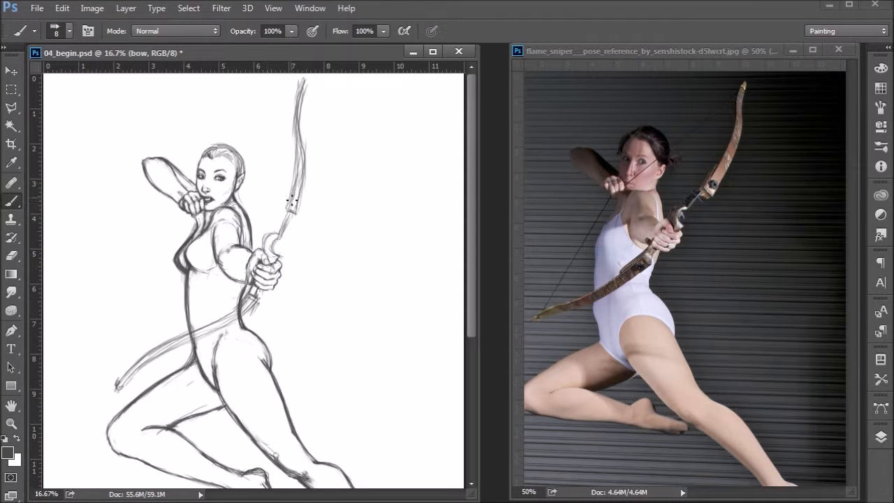
# - Darken and thicken the upper limb's edges and its joint with the section above the grip
pyautogui.moveTo(290, 209)
pyautogui.mouseDown()
pyautogui.moveTo(274, 237)
pyautogui.moveTo(283, 218)
pyautogui.mouseUp()
pyautogui.moveTo(293, 185)
pyautogui.mouseDown()
pyautogui.moveTo(274, 239)
pyautogui.moveTo(302, 151)
pyautogui.moveTo(278, 245)
pyautogui.moveTo(285, 222)
pyautogui.mouseUp()
pyautogui.moveTo(297, 213)
pyautogui.mouseDown()
pyautogui.moveTo(289, 209)
pyautogui.moveTo(306, 182)
pyautogui.mouseUp()
pyautogui.moveTo(297, 97); pyautogui.dragTo(309, 198)
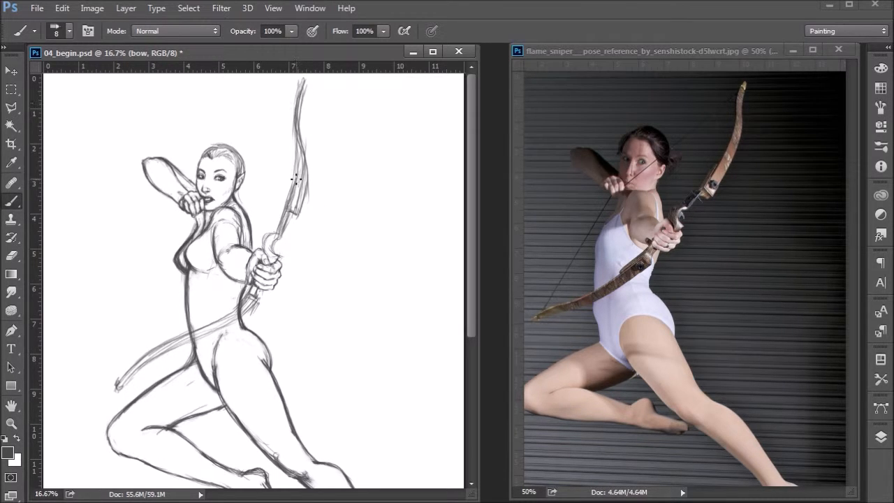
pyautogui.moveTo(287, 214); pyautogui.dragTo(299, 149)
pyautogui.moveTo(289, 195)
pyautogui.mouseDown()
pyautogui.moveTo(306, 137)
pyautogui.moveTo(296, 177)
pyautogui.moveTo(296, 93)
pyautogui.mouseUp()
pyautogui.moveTo(297, 143)
pyautogui.mouseDown()
pyautogui.moveTo(301, 91)
pyautogui.moveTo(296, 211)
pyautogui.moveTo(298, 154)
pyautogui.moveTo(279, 236)
pyautogui.moveTo(291, 206)
pyautogui.moveTo(285, 227)
pyautogui.moveTo(264, 257)
pyautogui.moveTo(278, 232)
pyautogui.moveTo(267, 238)
pyautogui.moveTo(265, 251)
pyautogui.moveTo(279, 235)
pyautogui.moveTo(274, 256)
pyautogui.moveTo(277, 235)
pyautogui.mouseUp()
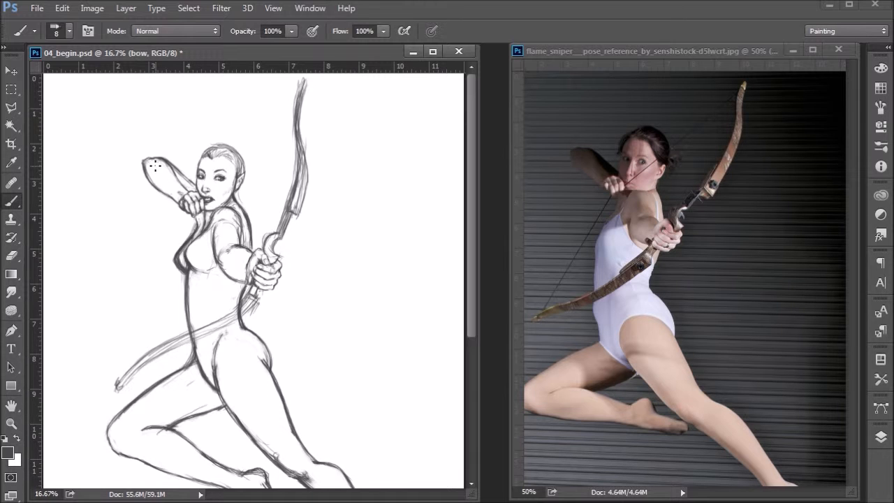
# - Add a new layer named gear beneath the bow layer and hide the bow layer
pyautogui.hotkey('ctrl', '+')
pyautogui.hotkey('ctrl', '+')
pyautogui.moveTo(292, 279)
pyautogui.mouseDown()
pyautogui.moveTo(383, 386)
pyautogui.moveTo(404, 396)
pyautogui.mouseUp()
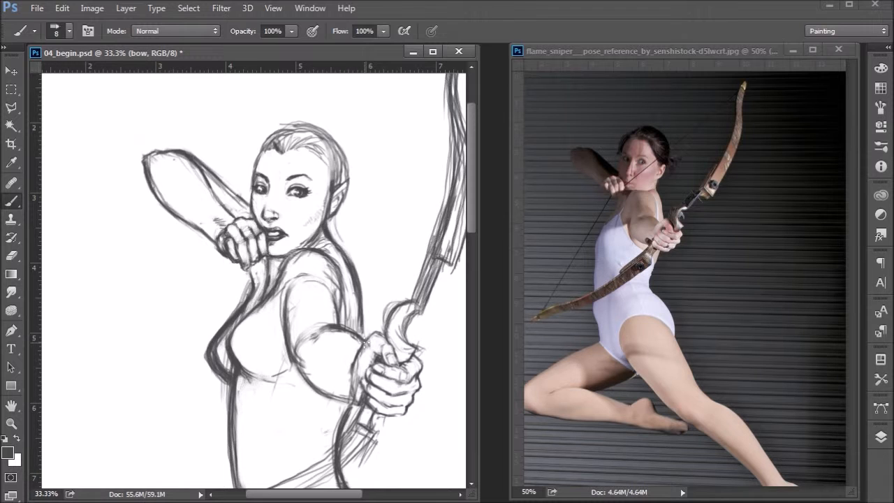
pyautogui.click(881, 438)
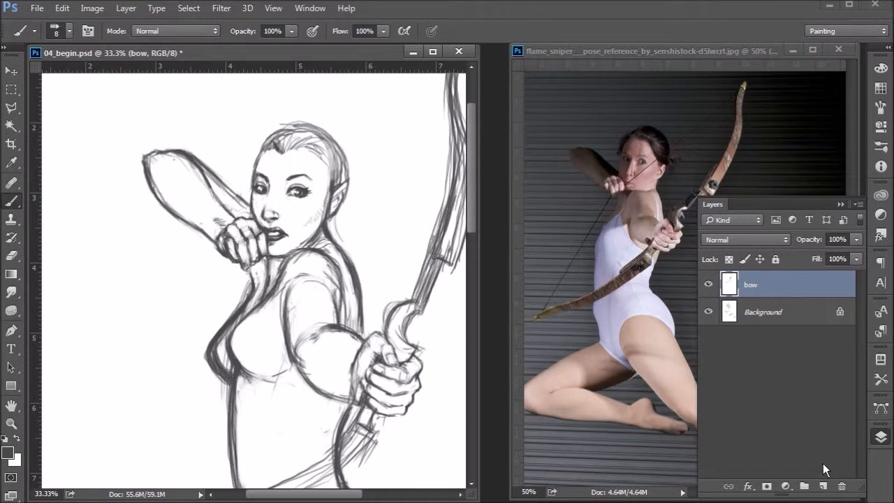
pyautogui.click(823, 486)
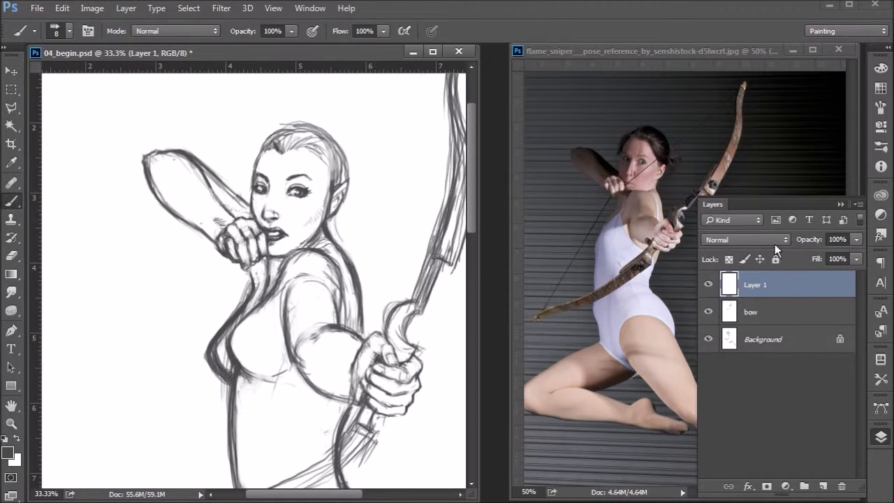
pyautogui.doubleClick(751, 286)
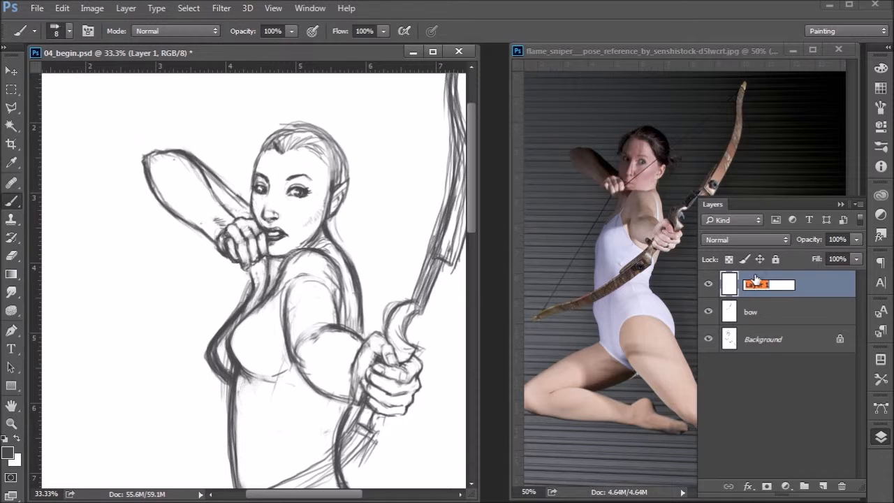
pyautogui.write('gear')
pyautogui.press('Return')
pyautogui.moveTo(755, 280); pyautogui.dragTo(792, 317)
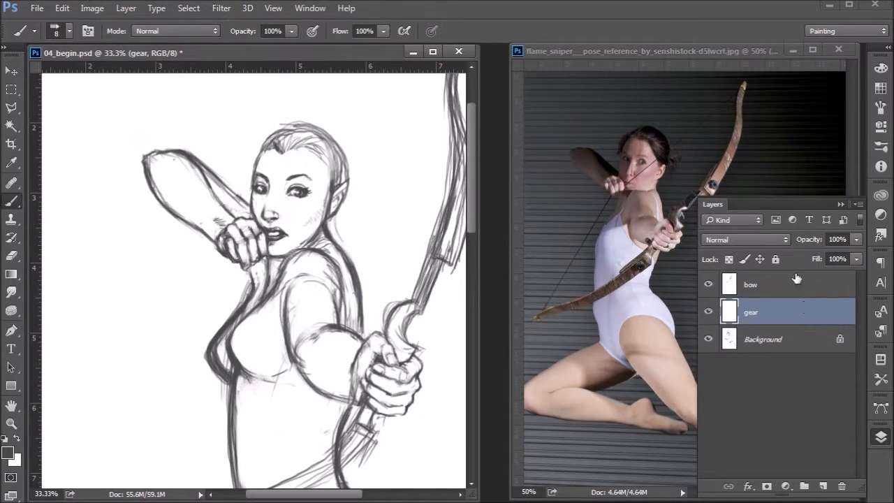
pyautogui.click(708, 284)
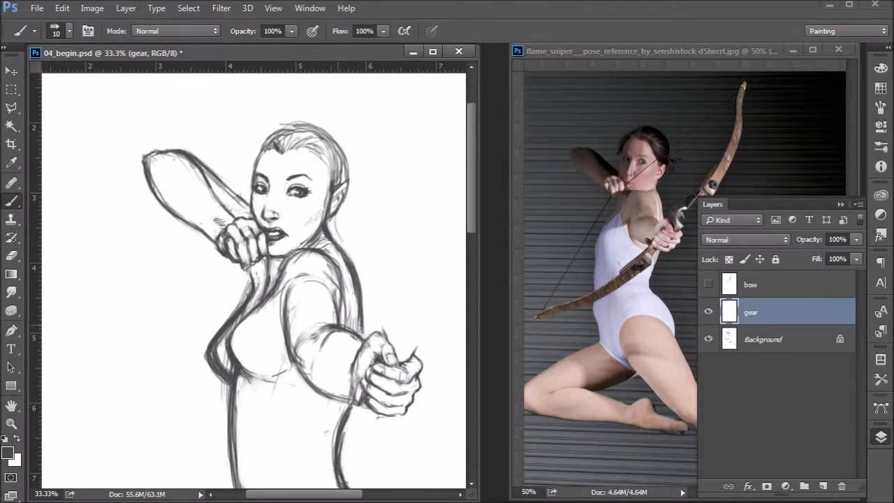
# - Sketch a guard with zigzag stitching on the extended forearm and one with a double cuff band and square patch on the raised forearm
pyautogui.moveTo(336, 330)
pyautogui.mouseDown()
pyautogui.moveTo(323, 341)
pyautogui.moveTo(311, 381)
pyautogui.mouseUp()
pyautogui.moveTo(323, 344); pyautogui.dragTo(311, 371)
pyautogui.moveTo(338, 330); pyautogui.dragTo(313, 373)
pyautogui.moveTo(341, 331)
pyautogui.mouseDown()
pyautogui.moveTo(319, 384)
pyautogui.moveTo(313, 379)
pyautogui.moveTo(326, 353)
pyautogui.moveTo(346, 366)
pyautogui.moveTo(329, 365)
pyautogui.moveTo(323, 360)
pyautogui.moveTo(350, 372)
pyautogui.mouseUp()
pyautogui.moveTo(351, 364)
pyautogui.mouseDown()
pyautogui.moveTo(315, 377)
pyautogui.moveTo(321, 392)
pyautogui.moveTo(330, 337)
pyautogui.moveTo(349, 332)
pyautogui.mouseUp()
pyautogui.moveTo(315, 384); pyautogui.dragTo(316, 362)
pyautogui.moveTo(323, 344); pyautogui.dragTo(338, 333)
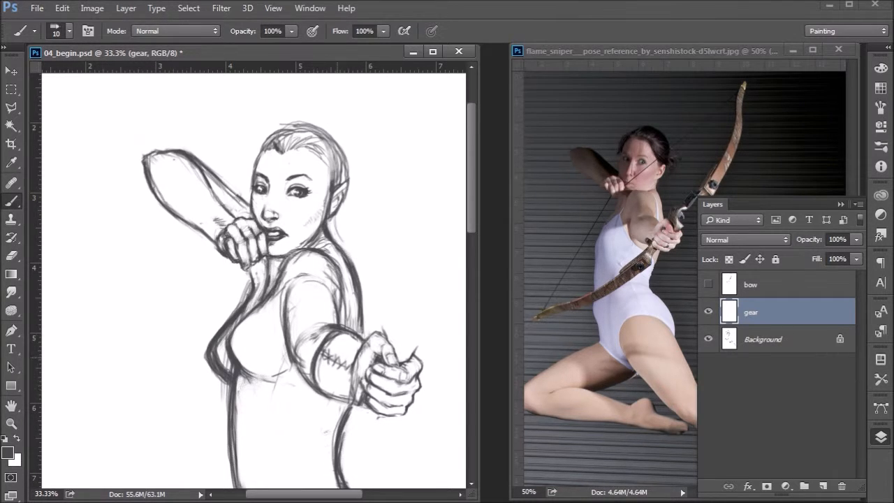
pyautogui.moveTo(317, 384); pyautogui.dragTo(336, 396)
pyautogui.moveTo(152, 195)
pyautogui.mouseDown()
pyautogui.moveTo(193, 167)
pyautogui.moveTo(181, 165)
pyautogui.moveTo(196, 163)
pyautogui.moveTo(152, 206)
pyautogui.moveTo(179, 200)
pyautogui.moveTo(168, 179)
pyautogui.moveTo(192, 177)
pyautogui.moveTo(164, 186)
pyautogui.mouseUp()
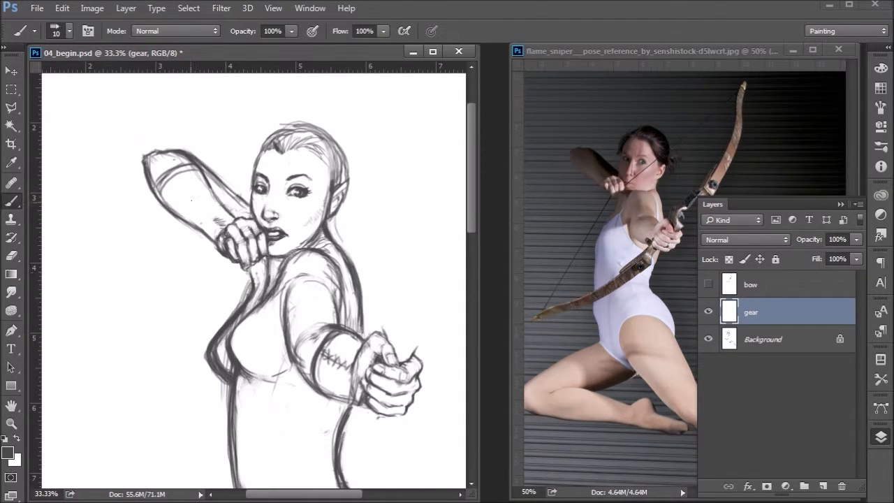
pyautogui.moveTo(177, 202)
pyautogui.mouseDown()
pyautogui.moveTo(199, 191)
pyautogui.moveTo(183, 187)
pyautogui.moveTo(187, 207)
pyautogui.moveTo(195, 206)
pyautogui.moveTo(197, 188)
pyautogui.moveTo(202, 206)
pyautogui.moveTo(185, 203)
pyautogui.moveTo(199, 206)
pyautogui.moveTo(181, 188)
pyautogui.moveTo(194, 209)
pyautogui.mouseUp()
# - Sketch the archer's top with dark edges along the neckline and chest and a curved hem across the ribs
pyautogui.moveTo(264, 298)
pyautogui.mouseDown()
pyautogui.moveTo(223, 334)
pyautogui.moveTo(235, 357)
pyautogui.mouseUp()
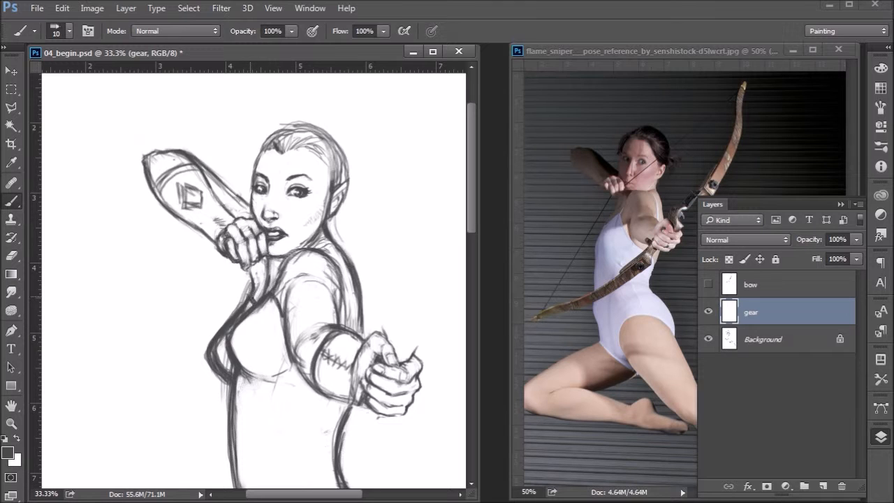
pyautogui.moveTo(248, 293); pyautogui.dragTo(233, 311)
pyautogui.moveTo(235, 313); pyautogui.dragTo(202, 354)
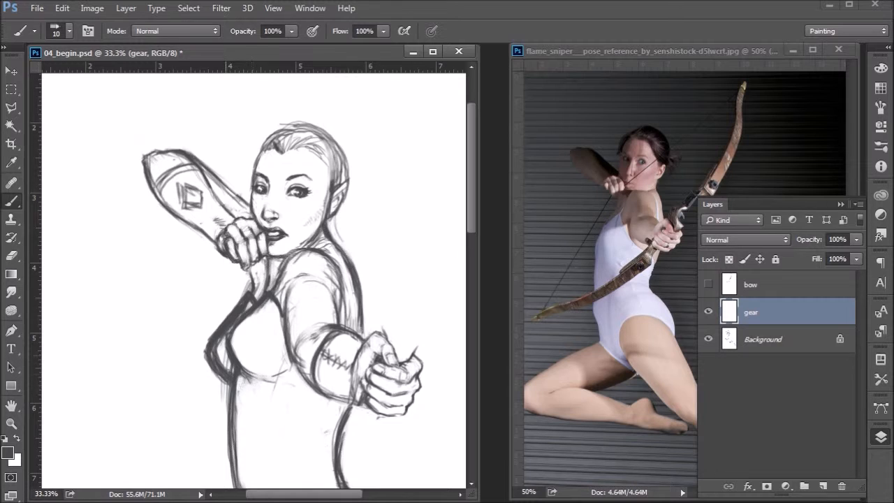
pyautogui.moveTo(229, 381)
pyautogui.mouseDown()
pyautogui.moveTo(221, 411)
pyautogui.moveTo(226, 380)
pyautogui.moveTo(225, 404)
pyautogui.moveTo(290, 422)
pyautogui.mouseUp()
pyautogui.moveTo(235, 410)
pyautogui.mouseDown()
pyautogui.moveTo(287, 422)
pyautogui.moveTo(334, 412)
pyautogui.moveTo(310, 416)
pyautogui.moveTo(330, 411)
pyautogui.moveTo(313, 408)
pyautogui.moveTo(359, 404)
pyautogui.moveTo(351, 404)
pyautogui.mouseUp()
# - Draw the top's pointed back edge behind the extended shoulder and shade it down towards the forearm
pyautogui.moveTo(351, 294); pyautogui.dragTo(341, 315)
pyautogui.moveTo(348, 277)
pyautogui.mouseDown()
pyautogui.moveTo(340, 308)
pyautogui.moveTo(343, 296)
pyautogui.mouseUp()
pyautogui.moveTo(352, 258)
pyautogui.mouseDown()
pyautogui.moveTo(347, 283)
pyautogui.moveTo(363, 326)
pyautogui.mouseUp()
pyautogui.moveTo(360, 272); pyautogui.dragTo(359, 289)
pyautogui.moveTo(351, 274); pyautogui.dragTo(348, 310)
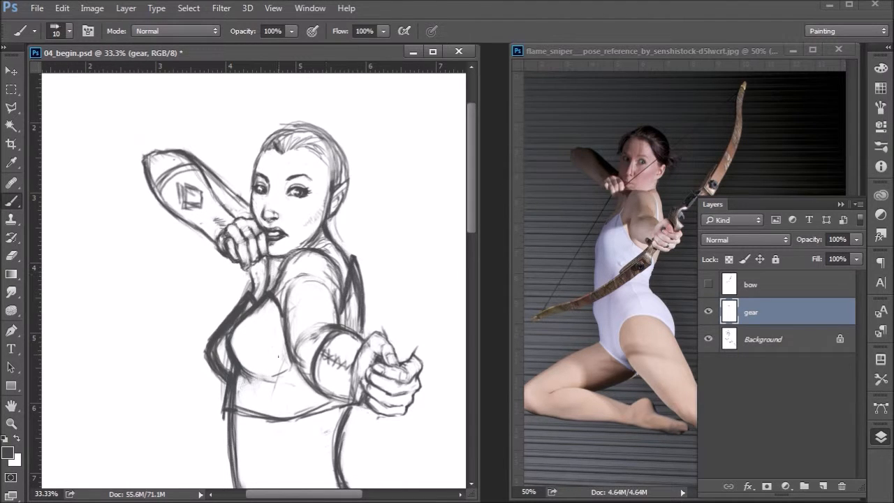
# - Add curved contour lines over the bust of the top and horizontal band lines above its hem
pyautogui.moveTo(245, 322)
pyautogui.mouseDown()
pyautogui.moveTo(251, 371)
pyautogui.moveTo(259, 346)
pyautogui.mouseUp()
pyautogui.moveTo(262, 303); pyautogui.dragTo(269, 320)
pyautogui.moveTo(269, 326); pyautogui.dragTo(271, 345)
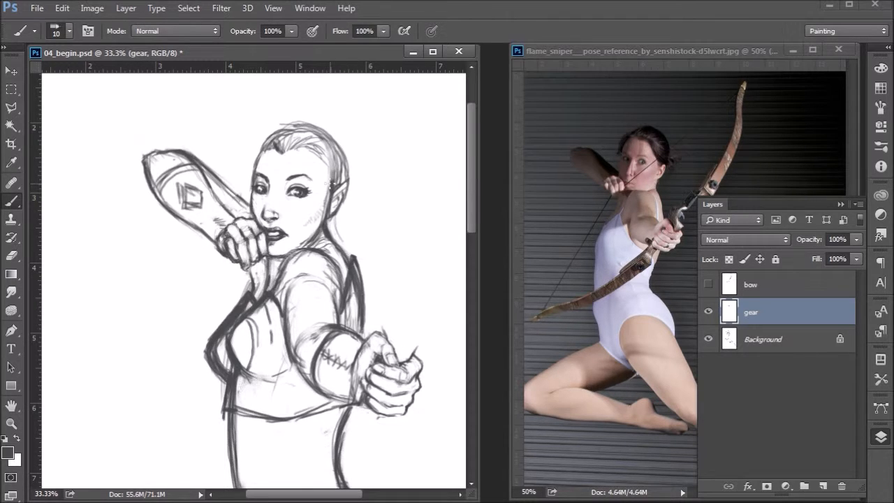
pyautogui.moveTo(242, 325)
pyautogui.mouseDown()
pyautogui.moveTo(240, 349)
pyautogui.moveTo(271, 349)
pyautogui.mouseUp()
pyautogui.moveTo(220, 349)
pyautogui.mouseDown()
pyautogui.moveTo(259, 295)
pyautogui.moveTo(239, 393)
pyautogui.moveTo(249, 404)
pyautogui.moveTo(237, 386)
pyautogui.moveTo(275, 395)
pyautogui.moveTo(311, 389)
pyautogui.moveTo(270, 379)
pyautogui.moveTo(308, 378)
pyautogui.mouseUp()
pyautogui.moveTo(237, 397); pyautogui.dragTo(327, 401)
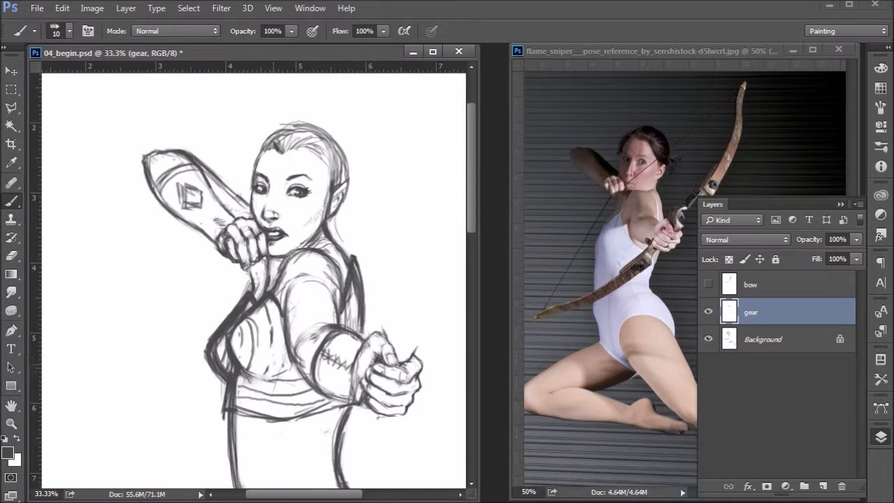
pyautogui.hotkey('ctrl', 'z')
pyautogui.moveTo(235, 400); pyautogui.dragTo(320, 402)
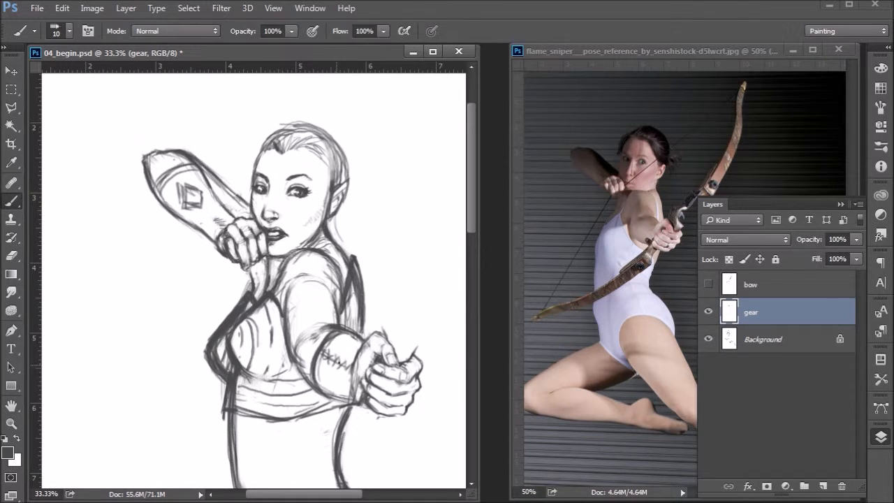
# - Show the bow layer as a guide and sketch the corset's front edge and curved lower edge above the bow's lower limb
pyautogui.moveTo(345, 317)
pyautogui.mouseDown()
pyautogui.moveTo(318, 181)
pyautogui.moveTo(322, 209)
pyautogui.mouseUp()
pyautogui.moveTo(208, 305); pyautogui.dragTo(212, 383)
pyautogui.moveTo(205, 348); pyautogui.dragTo(211, 386)
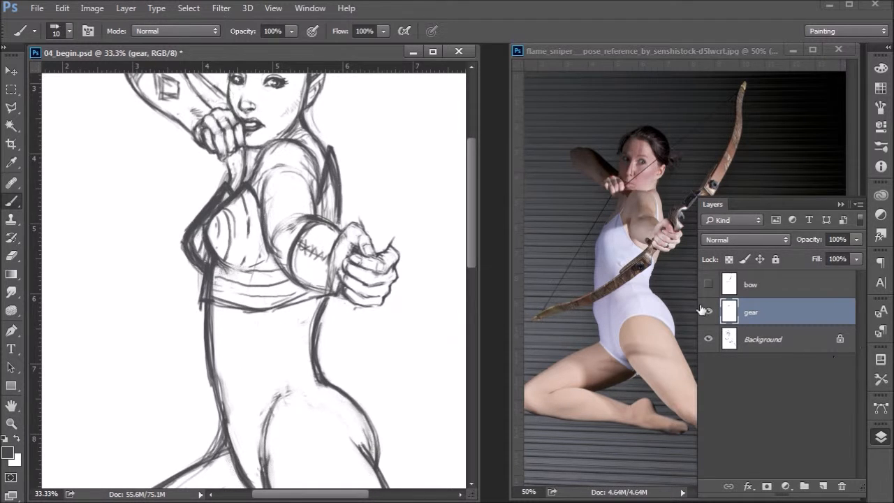
pyautogui.click(710, 285)
pyautogui.click(709, 285)
pyautogui.click(709, 285)
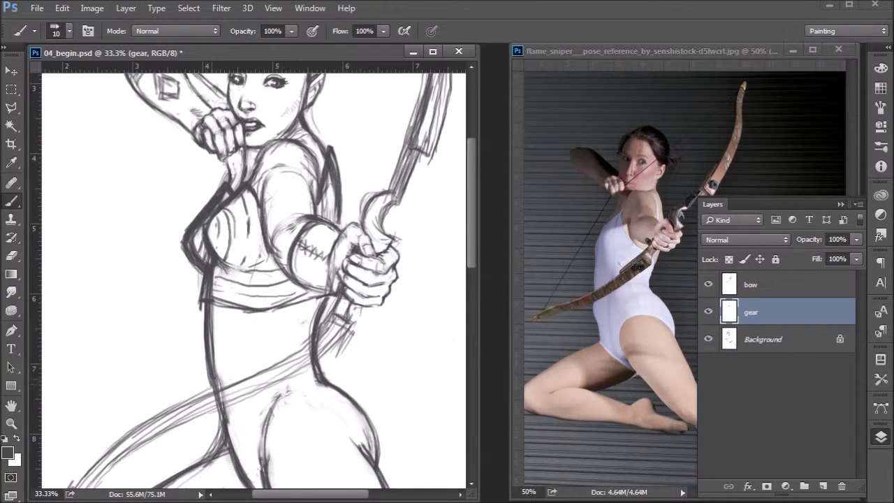
pyautogui.moveTo(214, 386)
pyautogui.mouseDown()
pyautogui.moveTo(226, 371)
pyautogui.moveTo(210, 381)
pyautogui.mouseUp()
pyautogui.moveTo(210, 312); pyautogui.dragTo(209, 347)
pyautogui.moveTo(210, 385); pyautogui.dragTo(261, 350)
pyautogui.moveTo(220, 379); pyautogui.dragTo(266, 354)
pyautogui.moveTo(209, 389); pyautogui.dragTo(287, 349)
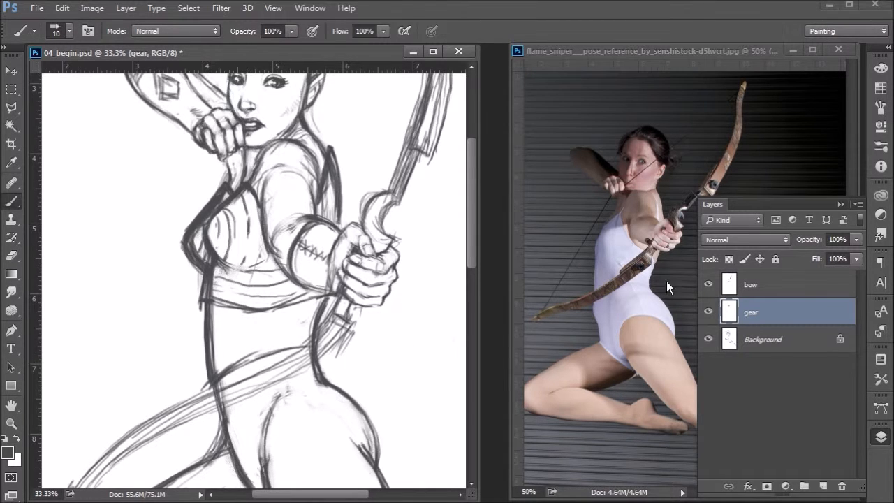
# - Hide the bow layer and draw the corset's seams from the top's hem down to its lower edge
pyautogui.click(709, 285)
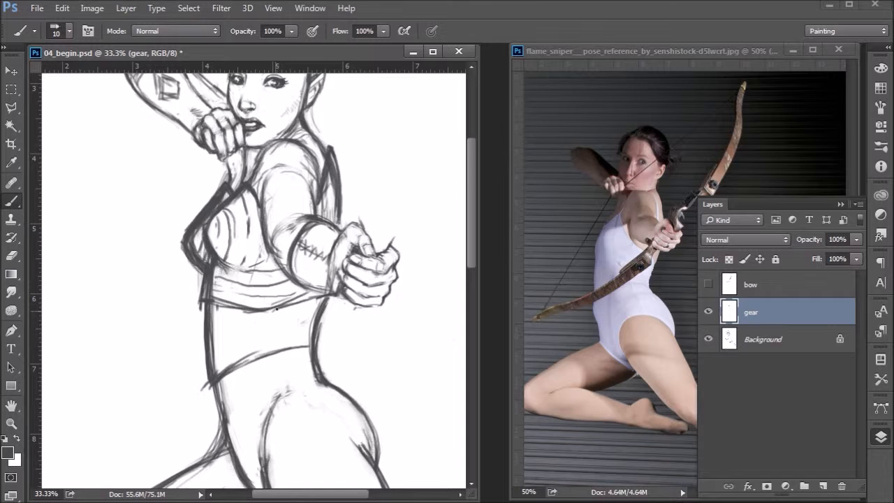
pyautogui.moveTo(268, 310); pyautogui.dragTo(268, 349)
pyautogui.moveTo(229, 306); pyautogui.dragTo(243, 345)
pyautogui.moveTo(215, 304); pyautogui.dragTo(225, 369)
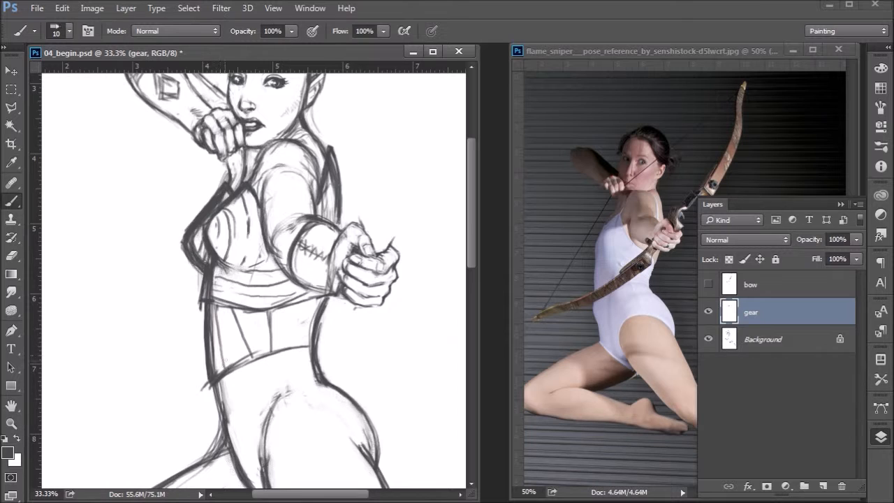
pyautogui.moveTo(308, 346); pyautogui.dragTo(310, 299)
# - Fill the corset's centre panels with curved rib lines and its side panels with diagonal hatching
pyautogui.moveTo(258, 326)
pyautogui.mouseDown()
pyautogui.moveTo(272, 350)
pyautogui.moveTo(269, 339)
pyautogui.moveTo(306, 311)
pyautogui.moveTo(285, 329)
pyautogui.moveTo(299, 324)
pyautogui.moveTo(295, 337)
pyautogui.mouseUp()
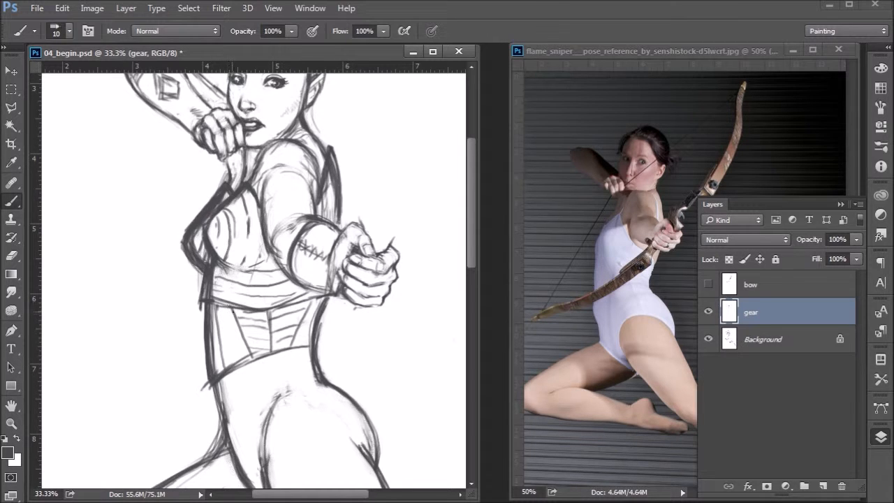
pyautogui.moveTo(230, 315)
pyautogui.mouseDown()
pyautogui.moveTo(218, 331)
pyautogui.moveTo(229, 365)
pyautogui.mouseUp()
pyautogui.moveTo(249, 347); pyautogui.dragTo(239, 367)
pyautogui.moveTo(296, 336); pyautogui.dragTo(305, 341)
pyautogui.moveTo(301, 327)
pyautogui.mouseDown()
pyautogui.moveTo(313, 334)
pyautogui.moveTo(319, 308)
pyautogui.mouseUp()
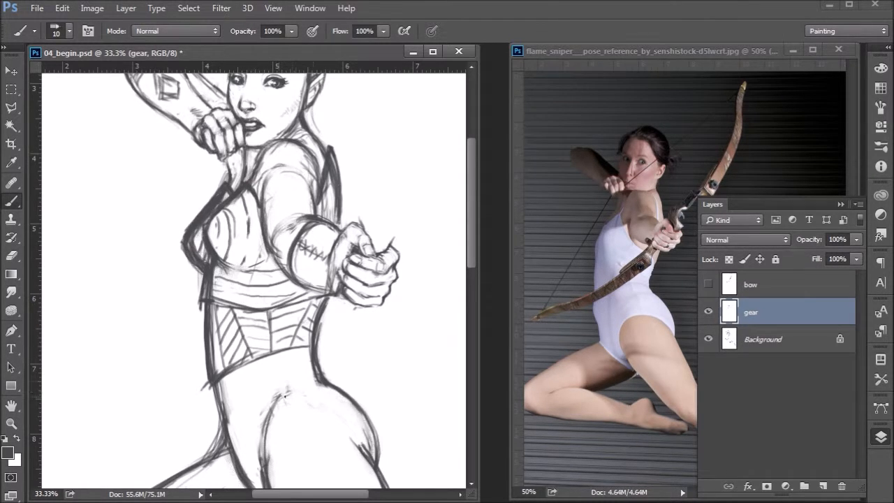
# - Sketch a belt slanting across the hips from the back of the waist to the groin and hatch it dark
pyautogui.moveTo(318, 377)
pyautogui.mouseDown()
pyautogui.moveTo(271, 404)
pyautogui.moveTo(326, 352)
pyautogui.moveTo(320, 374)
pyautogui.moveTo(218, 436)
pyautogui.mouseUp()
pyautogui.moveTo(289, 395); pyautogui.dragTo(231, 431)
pyautogui.moveTo(296, 390); pyautogui.dragTo(234, 439)
pyautogui.moveTo(271, 407); pyautogui.dragTo(235, 438)
pyautogui.moveTo(294, 396); pyautogui.dragTo(232, 450)
pyautogui.moveTo(258, 407)
pyautogui.mouseDown()
pyautogui.moveTo(220, 428)
pyautogui.moveTo(229, 423)
pyautogui.mouseUp()
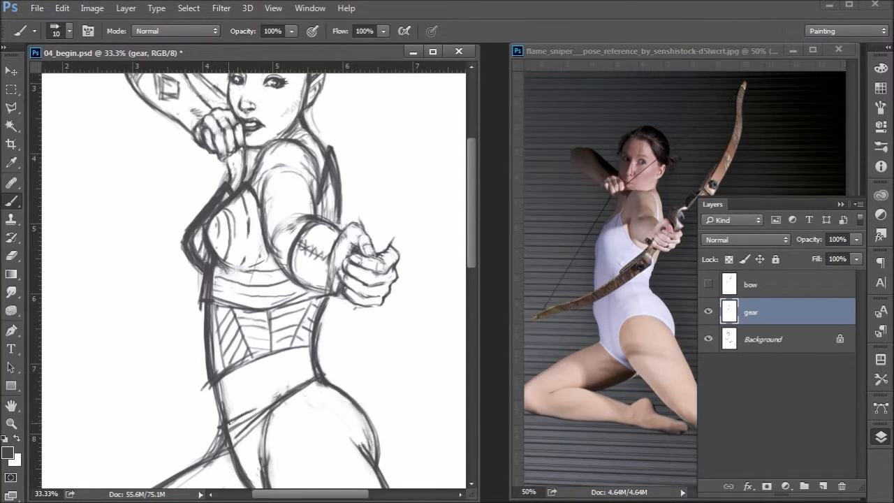
pyautogui.moveTo(294, 382); pyautogui.dragTo(229, 419)
pyautogui.moveTo(312, 367)
pyautogui.mouseDown()
pyautogui.moveTo(217, 423)
pyautogui.moveTo(240, 424)
pyautogui.moveTo(316, 369)
pyautogui.mouseUp()
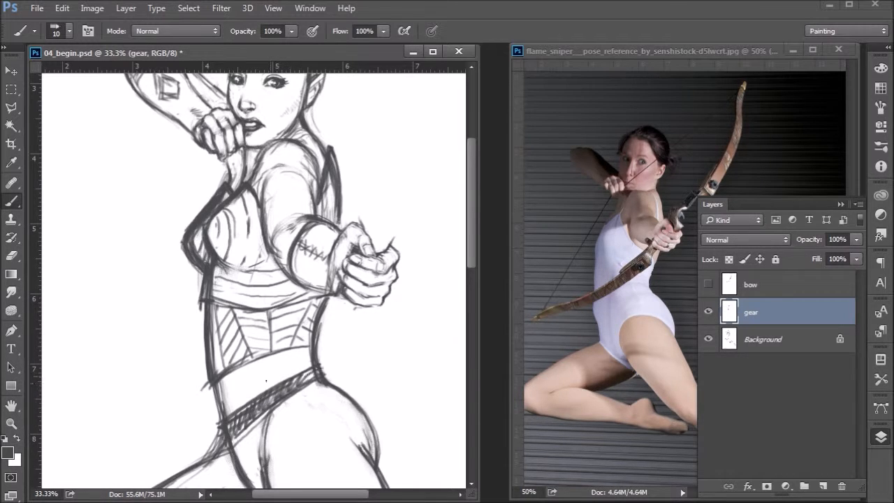
# - Outline a long guard plate along the front of the extended leg's thigh, with a notched lower end
pyautogui.moveTo(230, 444)
pyautogui.mouseDown()
pyautogui.moveTo(273, 384)
pyautogui.moveTo(247, 211)
pyautogui.moveTo(258, 226)
pyautogui.mouseUp()
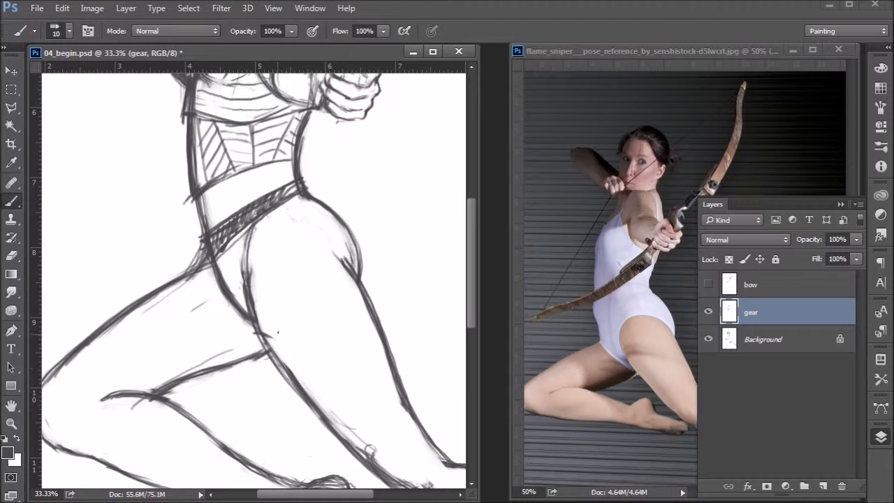
pyautogui.moveTo(257, 335); pyautogui.dragTo(299, 404)
pyautogui.moveTo(268, 358); pyautogui.dragTo(309, 419)
pyautogui.moveTo(288, 392)
pyautogui.mouseDown()
pyautogui.moveTo(332, 437)
pyautogui.moveTo(349, 427)
pyautogui.moveTo(330, 404)
pyautogui.mouseUp()
pyautogui.moveTo(273, 373); pyautogui.dragTo(302, 403)
pyautogui.moveTo(238, 291)
pyautogui.mouseDown()
pyautogui.moveTo(219, 288)
pyautogui.moveTo(256, 291)
pyautogui.moveTo(274, 305)
pyautogui.moveTo(329, 381)
pyautogui.moveTo(303, 385)
pyautogui.moveTo(334, 385)
pyautogui.moveTo(321, 369)
pyautogui.mouseUp()
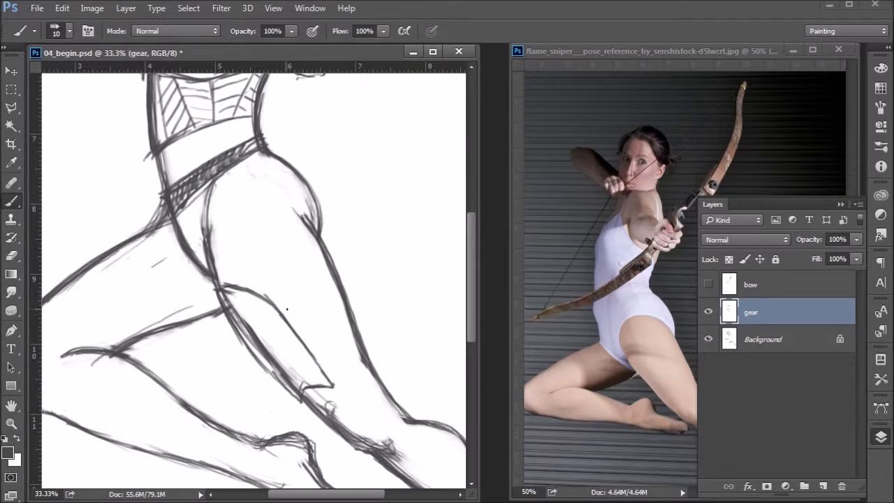
# - Draw three double-line straps from the thigh guard around to the back of the extended leg
pyautogui.moveTo(265, 297); pyautogui.dragTo(324, 257)
pyautogui.moveTo(329, 381)
pyautogui.mouseDown()
pyautogui.moveTo(360, 357)
pyautogui.moveTo(358, 348)
pyautogui.mouseUp()
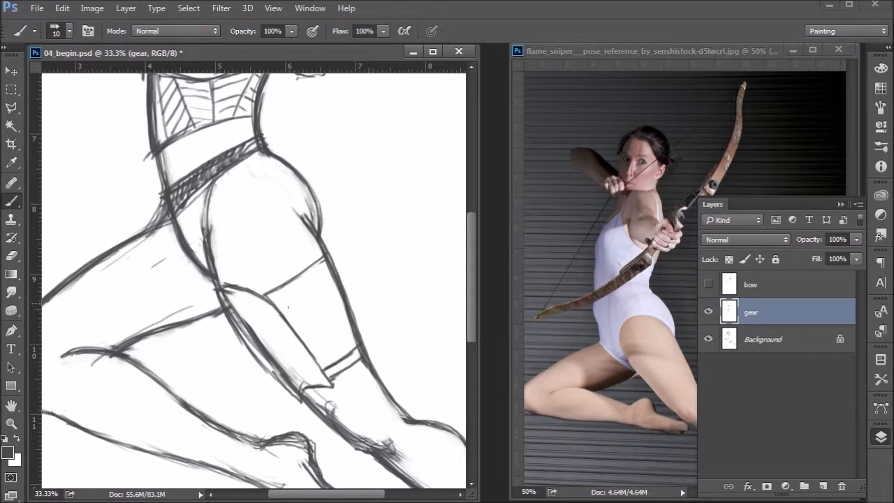
pyautogui.moveTo(270, 304); pyautogui.dragTo(327, 264)
pyautogui.moveTo(299, 287); pyautogui.dragTo(312, 278)
pyautogui.moveTo(278, 301); pyautogui.dragTo(333, 265)
pyautogui.moveTo(297, 334)
pyautogui.mouseDown()
pyautogui.moveTo(341, 299)
pyautogui.moveTo(341, 309)
pyautogui.mouseUp()
pyautogui.moveTo(308, 333)
pyautogui.mouseDown()
pyautogui.moveTo(349, 303)
pyautogui.moveTo(315, 331)
pyautogui.mouseUp()
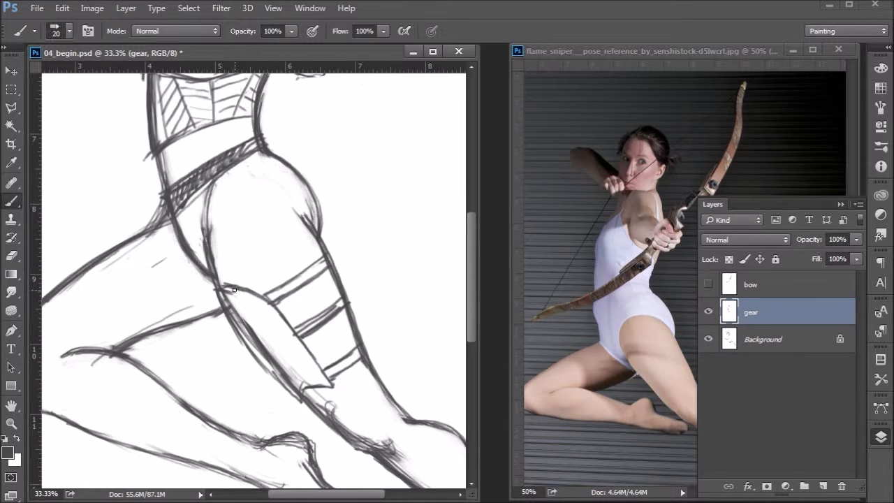
# - Shade the extended leg's thigh guard and straps dark, and add white herringbone lines over the guard
pyautogui.moveTo(232, 293)
pyautogui.mouseDown()
pyautogui.moveTo(260, 349)
pyautogui.moveTo(288, 385)
pyautogui.moveTo(293, 372)
pyautogui.moveTo(305, 382)
pyautogui.moveTo(271, 309)
pyautogui.moveTo(330, 387)
pyautogui.moveTo(305, 379)
pyautogui.moveTo(299, 399)
pyautogui.moveTo(244, 322)
pyautogui.moveTo(260, 360)
pyautogui.moveTo(293, 391)
pyautogui.moveTo(238, 305)
pyautogui.moveTo(251, 300)
pyautogui.moveTo(319, 375)
pyautogui.moveTo(295, 366)
pyautogui.moveTo(300, 371)
pyautogui.moveTo(294, 349)
pyautogui.moveTo(318, 378)
pyautogui.moveTo(235, 297)
pyautogui.moveTo(290, 314)
pyautogui.moveTo(263, 288)
pyautogui.moveTo(277, 300)
pyautogui.moveTo(326, 261)
pyautogui.mouseUp()
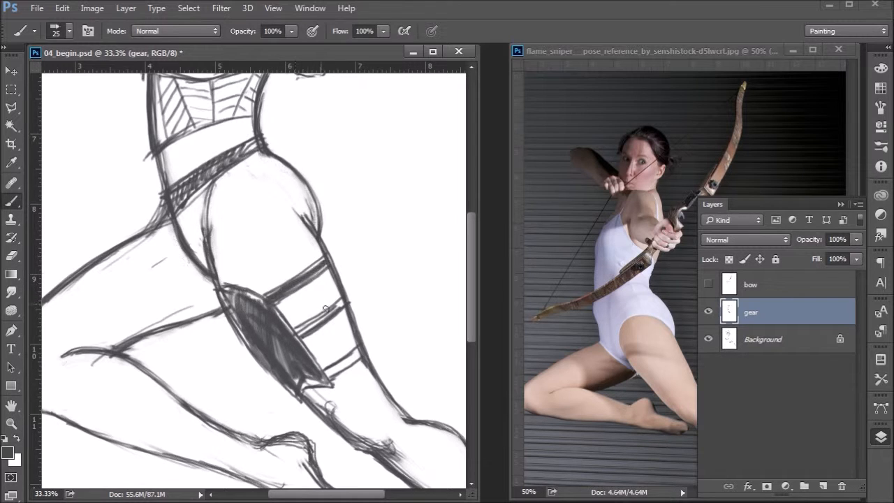
pyautogui.moveTo(303, 333)
pyautogui.mouseDown()
pyautogui.moveTo(337, 312)
pyautogui.moveTo(293, 334)
pyautogui.moveTo(353, 358)
pyautogui.moveTo(335, 369)
pyautogui.moveTo(357, 357)
pyautogui.moveTo(330, 376)
pyautogui.moveTo(358, 354)
pyautogui.moveTo(314, 377)
pyautogui.mouseUp()
pyautogui.press('x')
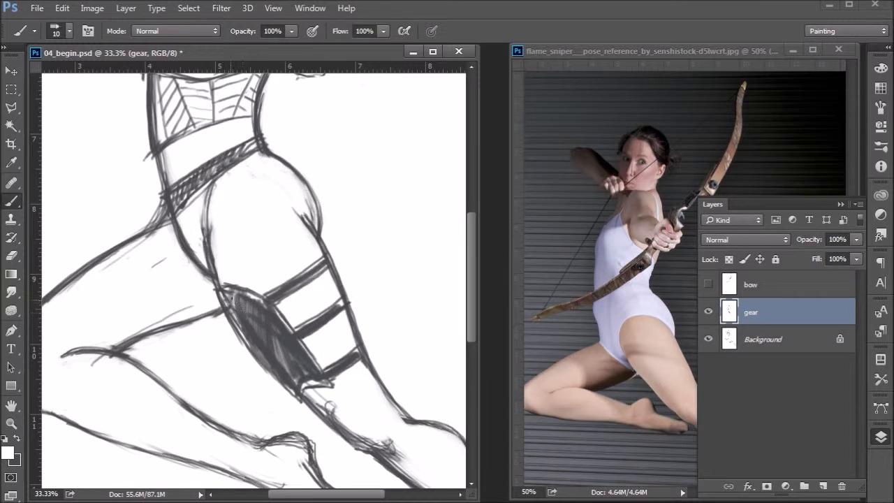
pyautogui.moveTo(233, 299)
pyautogui.mouseDown()
pyautogui.moveTo(277, 318)
pyautogui.moveTo(246, 322)
pyautogui.moveTo(256, 332)
pyautogui.moveTo(302, 348)
pyautogui.mouseUp()
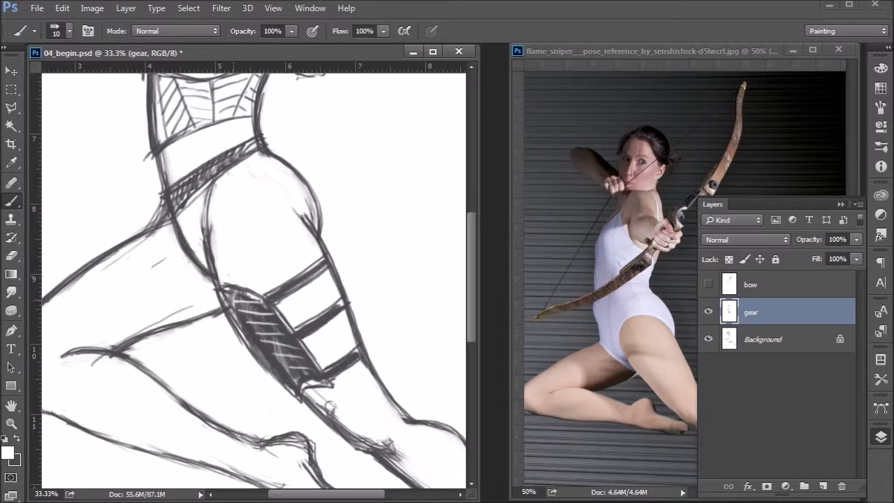
pyautogui.moveTo(231, 298)
pyautogui.mouseDown()
pyautogui.moveTo(245, 340)
pyautogui.moveTo(299, 384)
pyautogui.mouseUp()
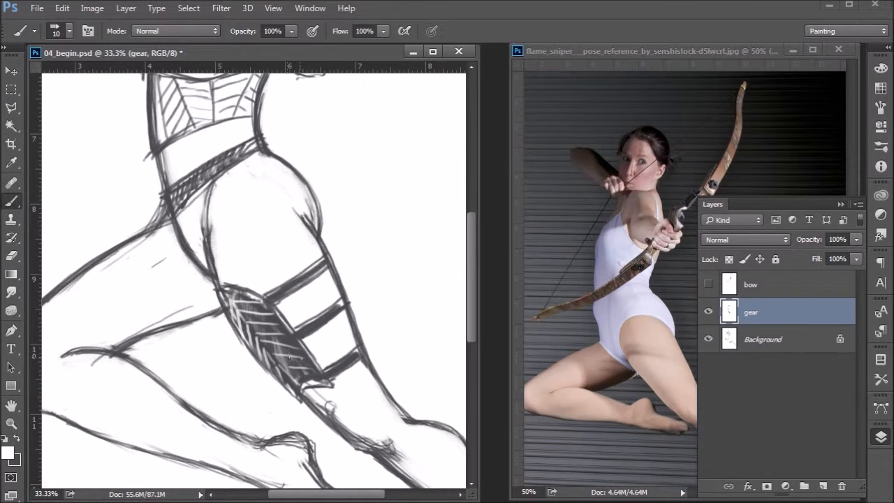
# - Add a small white buckle with a dark outline at the belt's front end and darken the belt's edges
pyautogui.moveTo(330, 407)
pyautogui.mouseDown()
pyautogui.moveTo(406, 475)
pyautogui.moveTo(424, 438)
pyautogui.mouseUp()
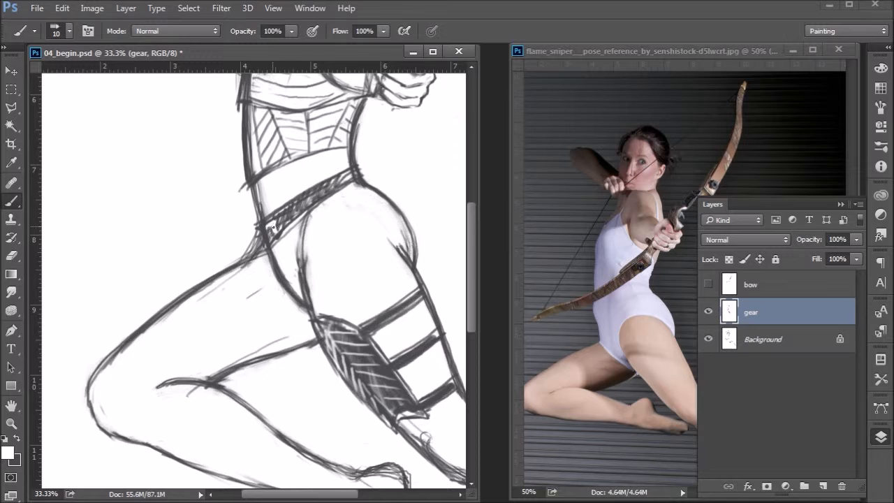
pyautogui.moveTo(271, 228); pyautogui.dragTo(269, 245)
pyautogui.press('x')
pyautogui.moveTo(272, 249)
pyautogui.mouseDown()
pyautogui.moveTo(305, 214)
pyautogui.moveTo(290, 226)
pyautogui.mouseUp()
pyautogui.moveTo(351, 174); pyautogui.dragTo(302, 208)
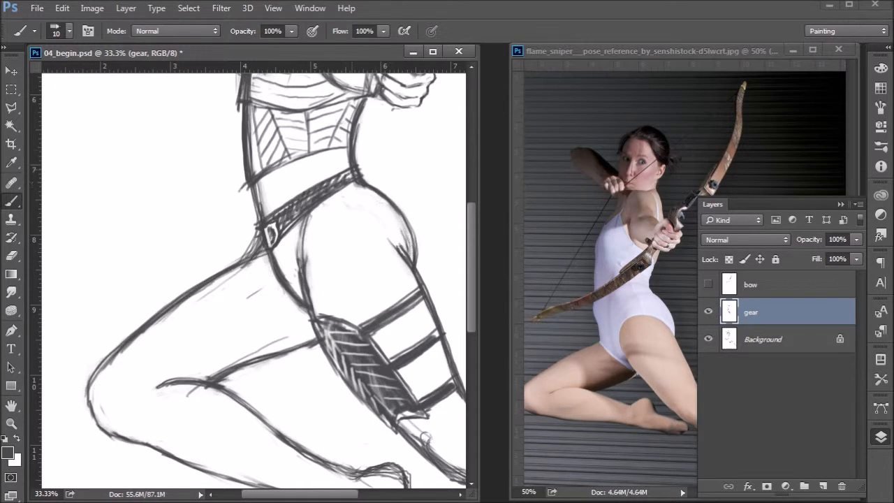
# - Sketch a matching guard along the upper side of the bent leg's thigh and shade it dark
pyautogui.press('x')
pyautogui.press('x')
pyautogui.moveTo(246, 261); pyautogui.dragTo(241, 271)
pyautogui.moveTo(119, 343)
pyautogui.mouseDown()
pyautogui.moveTo(139, 344)
pyautogui.moveTo(141, 365)
pyautogui.moveTo(170, 347)
pyautogui.moveTo(139, 368)
pyautogui.moveTo(183, 344)
pyautogui.mouseUp()
pyautogui.moveTo(143, 366)
pyautogui.mouseDown()
pyautogui.moveTo(208, 326)
pyautogui.moveTo(248, 262)
pyautogui.moveTo(118, 345)
pyautogui.moveTo(210, 274)
pyautogui.moveTo(241, 262)
pyautogui.moveTo(132, 331)
pyautogui.moveTo(169, 330)
pyautogui.moveTo(224, 299)
pyautogui.moveTo(174, 343)
pyautogui.moveTo(210, 285)
pyautogui.moveTo(135, 336)
pyautogui.moveTo(138, 348)
pyautogui.mouseUp()
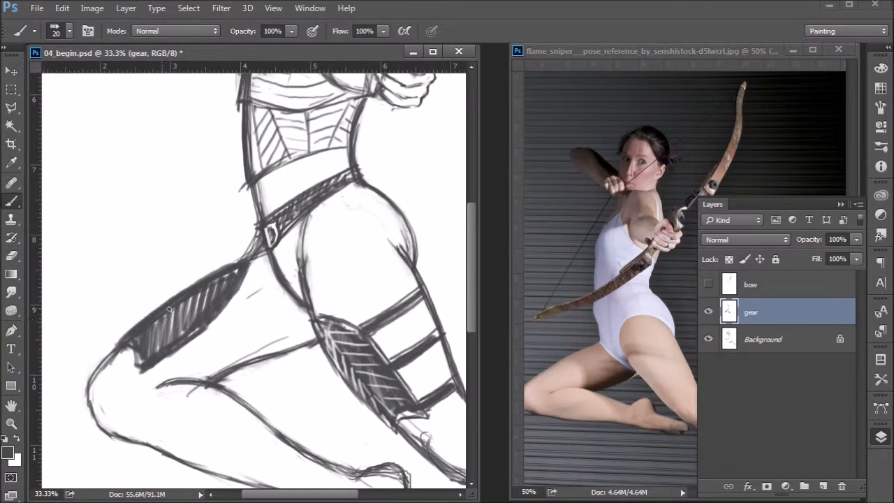
# - Draw a thick strap from the upper end of the bent leg's guard down to the underside of the thigh
pyautogui.moveTo(157, 362)
pyautogui.mouseDown()
pyautogui.moveTo(237, 301)
pyautogui.moveTo(242, 273)
pyautogui.moveTo(272, 329)
pyautogui.mouseUp()
pyautogui.moveTo(247, 276); pyautogui.dragTo(281, 347)
pyautogui.moveTo(248, 292); pyautogui.dragTo(277, 355)
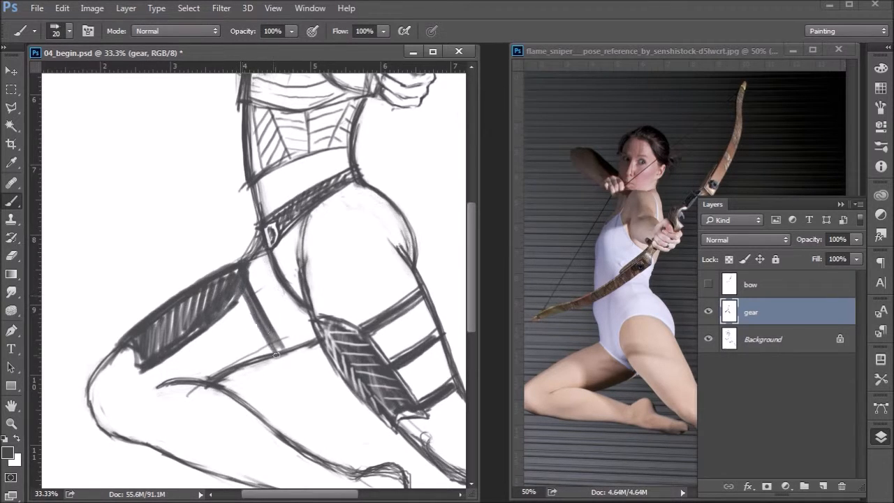
# - Draw two more thick straps from the bent leg's thigh guard down to the underside of the thigh
pyautogui.moveTo(170, 353); pyautogui.dragTo(183, 377)
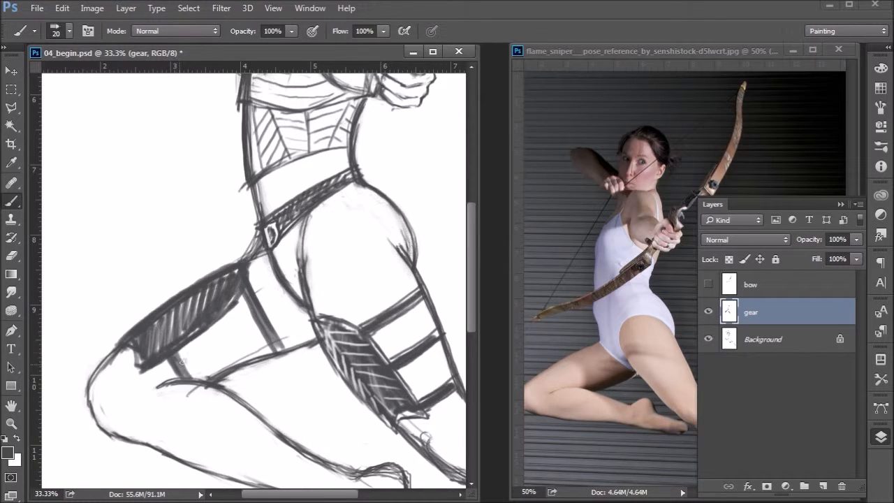
pyautogui.moveTo(204, 330); pyautogui.dragTo(222, 364)
pyautogui.moveTo(222, 323)
pyautogui.mouseDown()
pyautogui.moveTo(235, 367)
pyautogui.moveTo(222, 327)
pyautogui.mouseUp()
pyautogui.moveTo(228, 364); pyautogui.dragTo(219, 322)
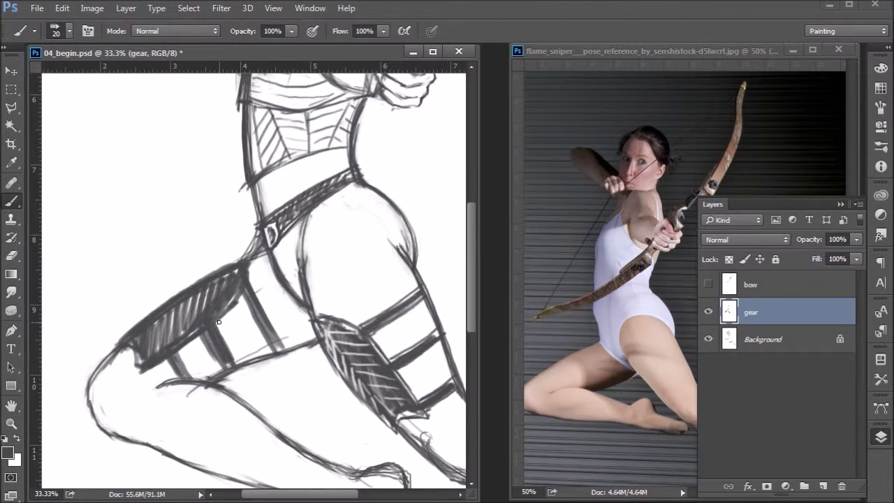
# - Sketch a flared boot cuff below the extended leg's knee, with a curved top edge and thick outer edges along the calf
pyautogui.moveTo(255, 387); pyautogui.dragTo(232, 328)
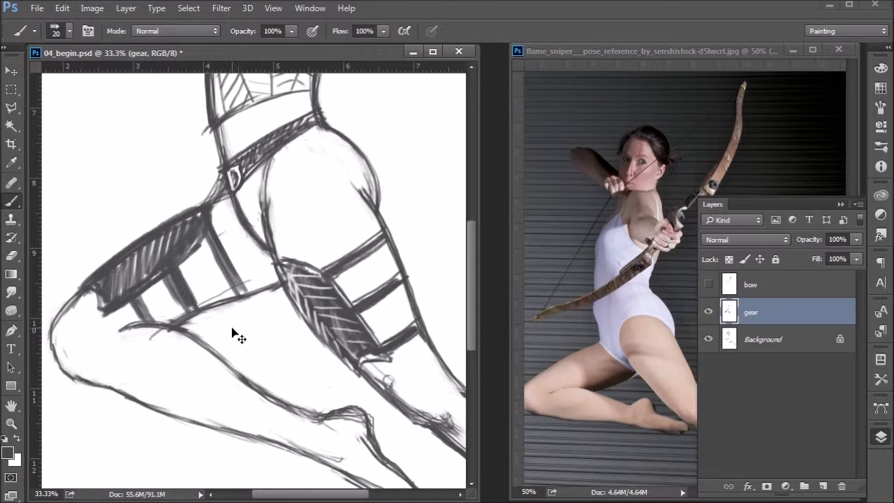
pyautogui.hotkey('ctrl', '-')
pyautogui.hotkey('ctrl', '-')
pyautogui.hotkey('ctrl', '+')
pyautogui.hotkey('ctrl', '+')
pyautogui.moveTo(348, 355); pyautogui.dragTo(365, 197)
pyautogui.moveTo(348, 309); pyautogui.dragTo(219, 316)
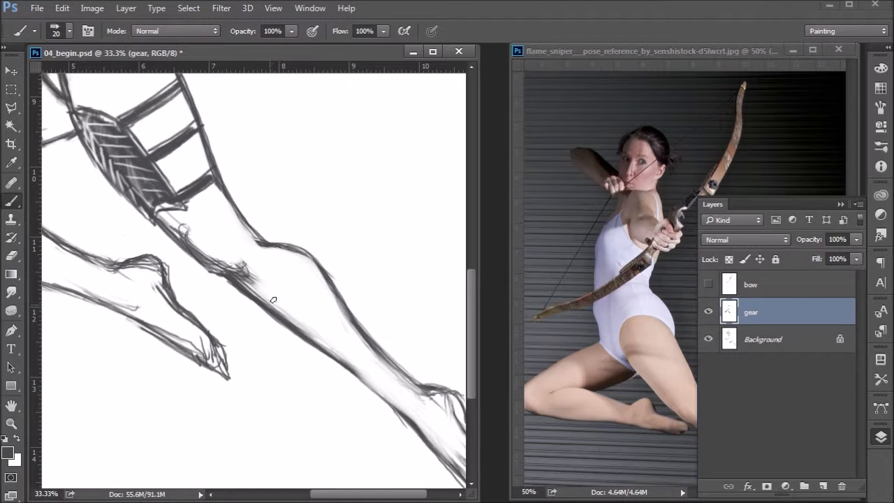
pyautogui.moveTo(318, 297); pyautogui.dragTo(256, 275)
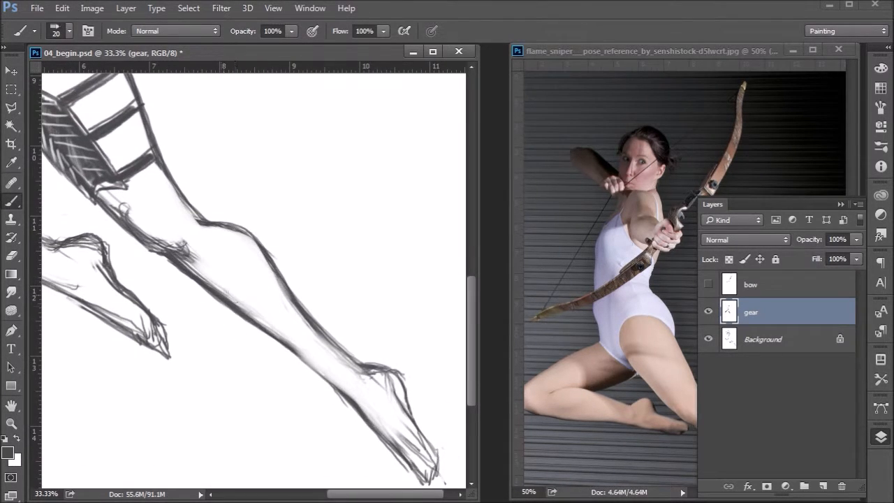
pyautogui.moveTo(197, 289)
pyautogui.mouseDown()
pyautogui.moveTo(254, 293)
pyautogui.moveTo(230, 285)
pyautogui.moveTo(271, 273)
pyautogui.moveTo(283, 257)
pyautogui.moveTo(298, 290)
pyautogui.mouseUp()
pyautogui.moveTo(188, 286)
pyautogui.mouseDown()
pyautogui.moveTo(266, 346)
pyautogui.moveTo(237, 325)
pyautogui.moveTo(234, 305)
pyautogui.moveTo(210, 295)
pyautogui.moveTo(288, 353)
pyautogui.mouseUp()
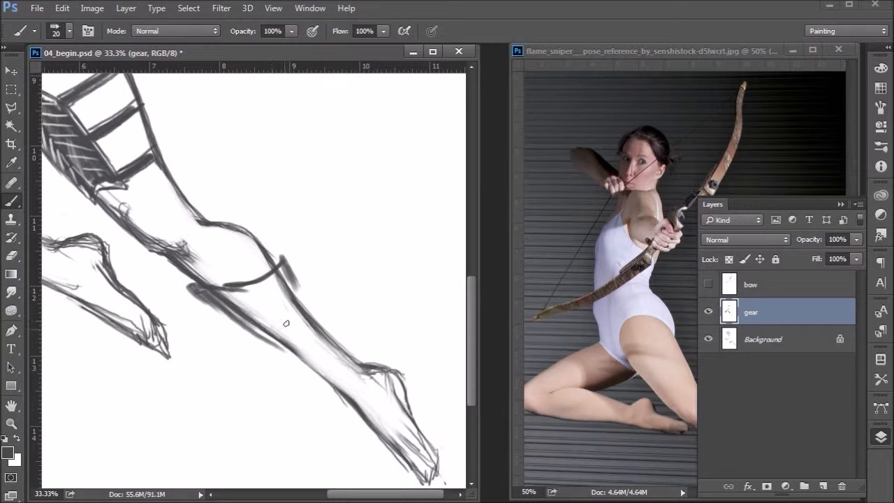
pyautogui.moveTo(240, 312); pyautogui.dragTo(292, 351)
pyautogui.moveTo(196, 287); pyautogui.dragTo(279, 343)
pyautogui.moveTo(299, 303)
pyautogui.mouseDown()
pyautogui.moveTo(318, 337)
pyautogui.moveTo(293, 344)
pyautogui.moveTo(285, 338)
pyautogui.moveTo(296, 322)
pyautogui.moveTo(281, 335)
pyautogui.moveTo(315, 327)
pyautogui.mouseUp()
pyautogui.moveTo(286, 268)
pyautogui.mouseDown()
pyautogui.moveTo(339, 352)
pyautogui.moveTo(367, 374)
pyautogui.moveTo(361, 360)
pyautogui.moveTo(333, 349)
pyautogui.mouseUp()
# - Shade the extended leg's boot dark over the ankle and foot, and hatch its cuff with a size 10 brush
pyautogui.moveTo(285, 323)
pyautogui.mouseDown()
pyautogui.moveTo(276, 332)
pyautogui.moveTo(291, 349)
pyautogui.moveTo(327, 367)
pyautogui.mouseUp()
pyautogui.moveTo(283, 342)
pyautogui.mouseDown()
pyautogui.moveTo(248, 297)
pyautogui.moveTo(260, 323)
pyautogui.moveTo(277, 320)
pyautogui.moveTo(253, 327)
pyautogui.moveTo(299, 367)
pyautogui.moveTo(304, 331)
pyautogui.moveTo(338, 375)
pyautogui.moveTo(376, 375)
pyautogui.mouseUp()
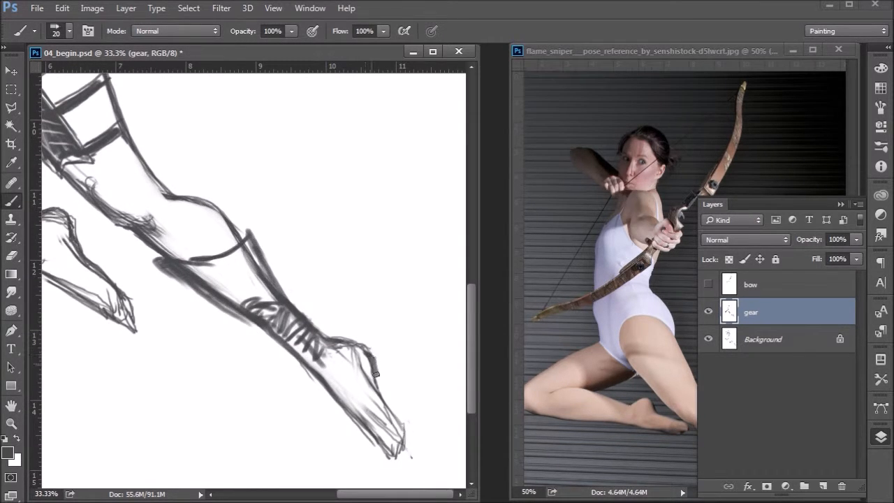
pyautogui.moveTo(303, 350); pyautogui.dragTo(374, 425)
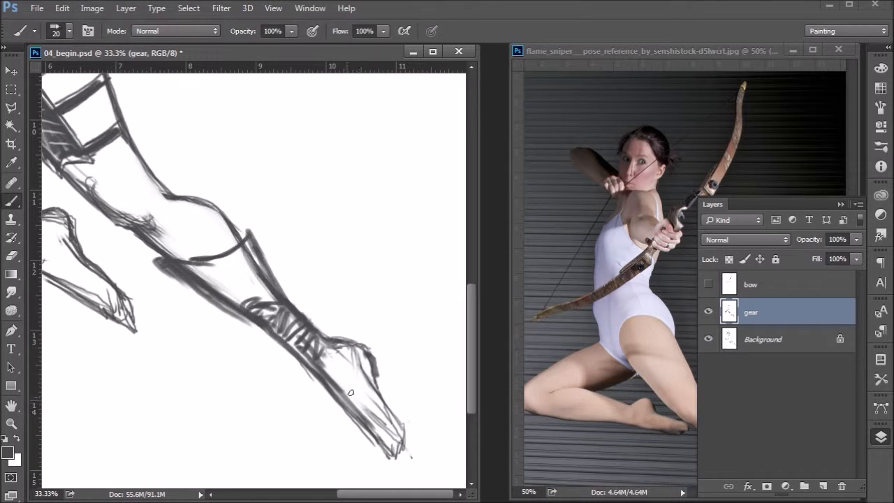
pyautogui.moveTo(287, 328)
pyautogui.mouseDown()
pyautogui.moveTo(334, 391)
pyautogui.moveTo(328, 348)
pyautogui.moveTo(343, 393)
pyautogui.moveTo(353, 349)
pyautogui.moveTo(363, 413)
pyautogui.moveTo(353, 346)
pyautogui.moveTo(363, 411)
pyautogui.moveTo(389, 451)
pyautogui.mouseUp()
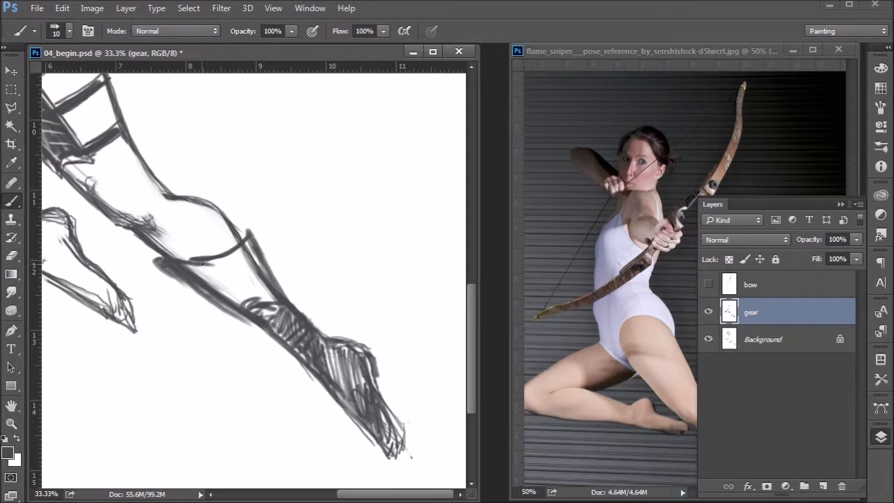
pyautogui.moveTo(203, 264)
pyautogui.mouseDown()
pyautogui.moveTo(220, 287)
pyautogui.moveTo(235, 262)
pyautogui.moveTo(244, 308)
pyautogui.moveTo(248, 255)
pyautogui.moveTo(269, 299)
pyautogui.mouseUp()
# - Sketch a matching boot cuff on the bent leg's calf with a size 20 brush, including its curved upper and lower edges
pyautogui.moveTo(210, 232); pyautogui.dragTo(393, 285)
pyautogui.moveTo(265, 244); pyautogui.dragTo(381, 290)
pyautogui.moveTo(305, 259); pyautogui.dragTo(299, 256)
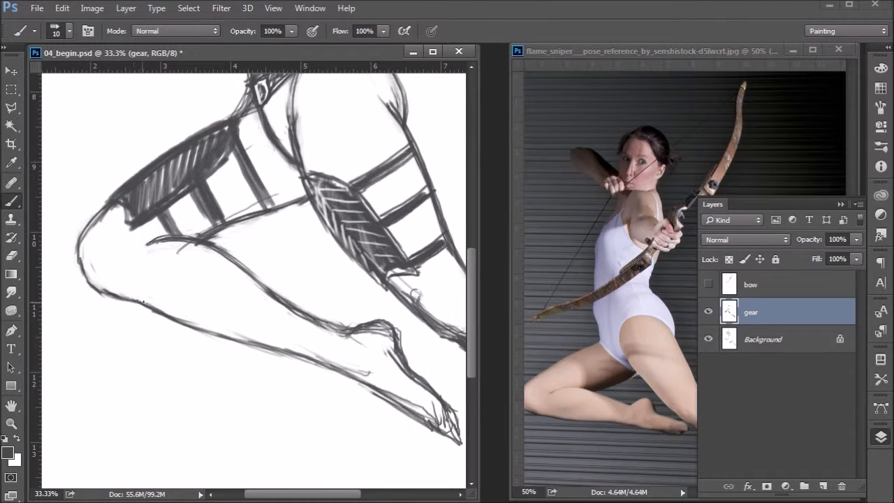
pyautogui.press(']')
pyautogui.moveTo(126, 313); pyautogui.dragTo(232, 273)
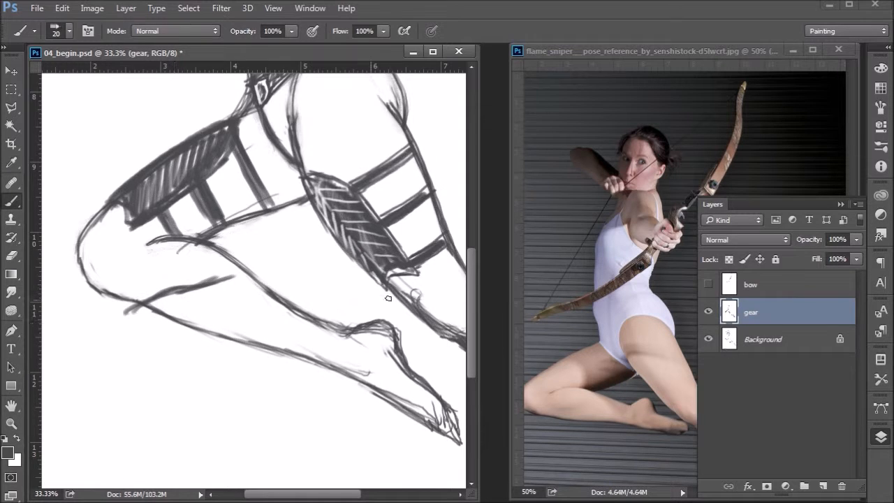
pyautogui.moveTo(134, 311)
pyautogui.mouseDown()
pyautogui.moveTo(256, 267)
pyautogui.moveTo(260, 253)
pyautogui.mouseUp()
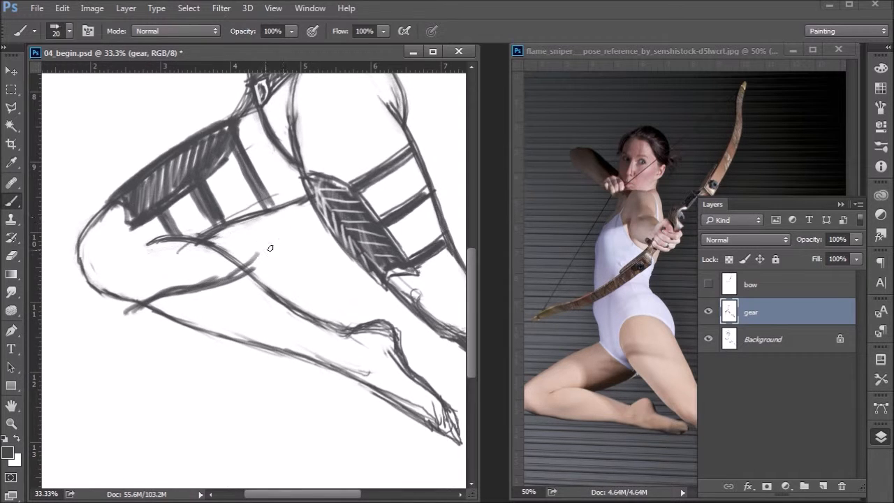
pyautogui.moveTo(308, 229)
pyautogui.mouseDown()
pyautogui.moveTo(208, 193)
pyautogui.moveTo(149, 186)
pyautogui.moveTo(54, 193)
pyautogui.moveTo(237, 195)
pyautogui.moveTo(248, 206)
pyautogui.moveTo(222, 234)
pyautogui.moveTo(256, 276)
pyautogui.mouseUp()
pyautogui.moveTo(105, 281)
pyautogui.mouseDown()
pyautogui.moveTo(188, 305)
pyautogui.moveTo(232, 273)
pyautogui.mouseUp()
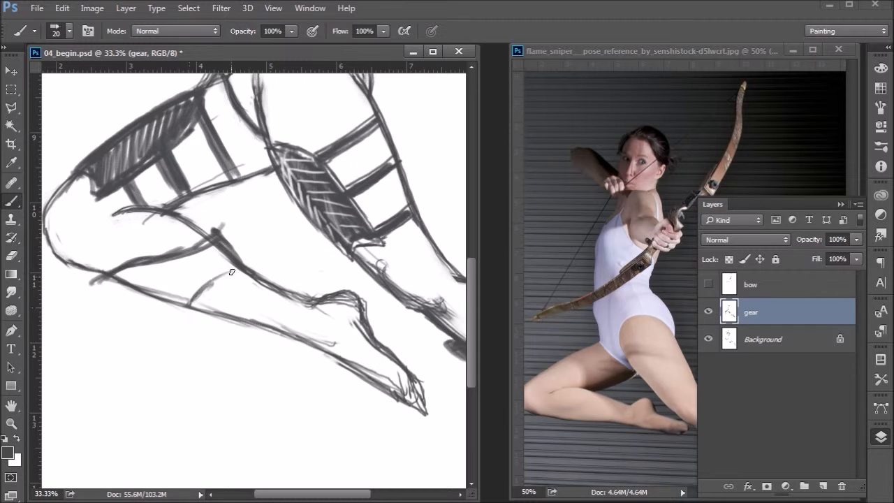
pyautogui.moveTo(186, 304)
pyautogui.mouseDown()
pyautogui.moveTo(211, 278)
pyautogui.moveTo(241, 272)
pyautogui.moveTo(275, 291)
pyautogui.mouseUp()
# - Hatch the bent leg's boot cuff and shade the ankle and foot below it dark
pyautogui.moveTo(146, 272)
pyautogui.mouseDown()
pyautogui.moveTo(169, 294)
pyautogui.moveTo(163, 262)
pyautogui.moveTo(225, 279)
pyautogui.moveTo(236, 272)
pyautogui.moveTo(216, 253)
pyautogui.moveTo(239, 256)
pyautogui.mouseUp()
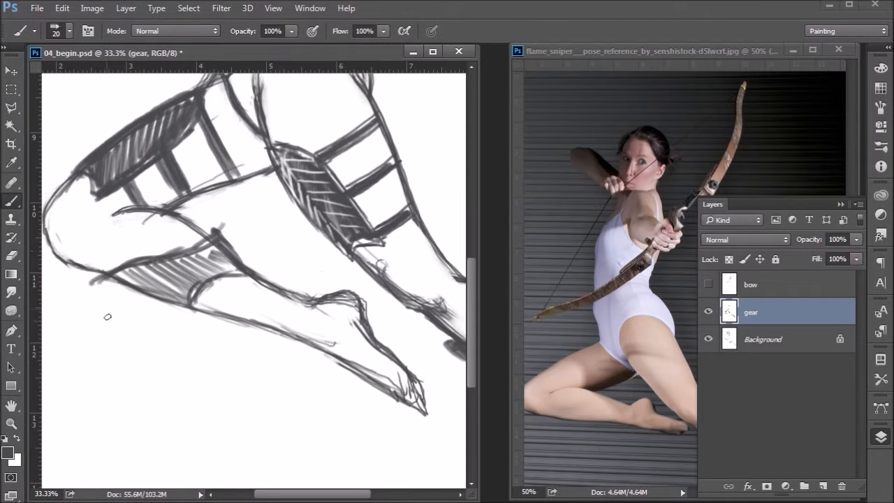
pyautogui.moveTo(128, 292)
pyautogui.mouseDown()
pyautogui.moveTo(144, 272)
pyautogui.moveTo(164, 297)
pyautogui.moveTo(186, 260)
pyautogui.moveTo(220, 289)
pyautogui.moveTo(207, 307)
pyautogui.moveTo(245, 277)
pyautogui.moveTo(245, 299)
pyautogui.moveTo(288, 302)
pyautogui.moveTo(315, 322)
pyautogui.moveTo(293, 310)
pyautogui.moveTo(283, 263)
pyautogui.mouseUp()
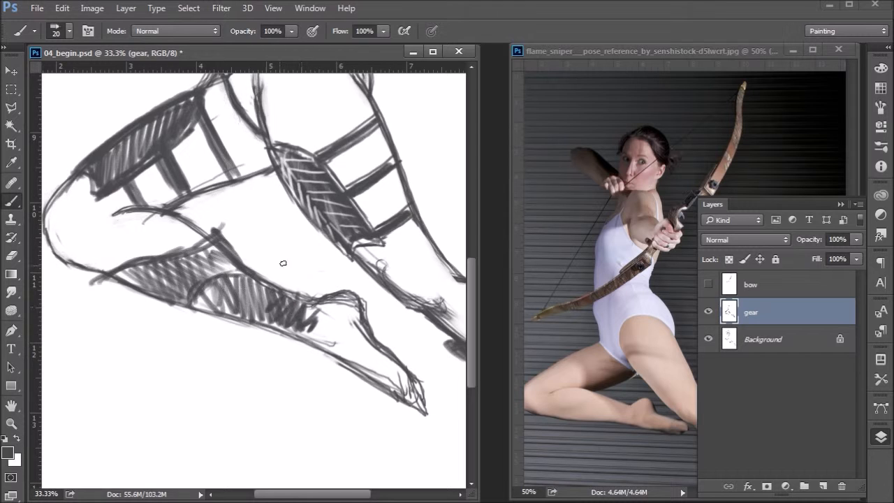
pyautogui.moveTo(208, 294)
pyautogui.mouseDown()
pyautogui.moveTo(246, 318)
pyautogui.moveTo(205, 305)
pyautogui.moveTo(314, 304)
pyautogui.moveTo(283, 318)
pyautogui.moveTo(352, 361)
pyautogui.moveTo(317, 319)
pyautogui.moveTo(336, 339)
pyautogui.moveTo(336, 317)
pyautogui.moveTo(375, 353)
pyautogui.moveTo(342, 314)
pyautogui.moveTo(348, 306)
pyautogui.moveTo(399, 370)
pyautogui.moveTo(366, 350)
pyautogui.moveTo(369, 370)
pyautogui.moveTo(402, 383)
pyautogui.moveTo(317, 323)
pyautogui.moveTo(321, 306)
pyautogui.moveTo(343, 308)
pyautogui.mouseUp()
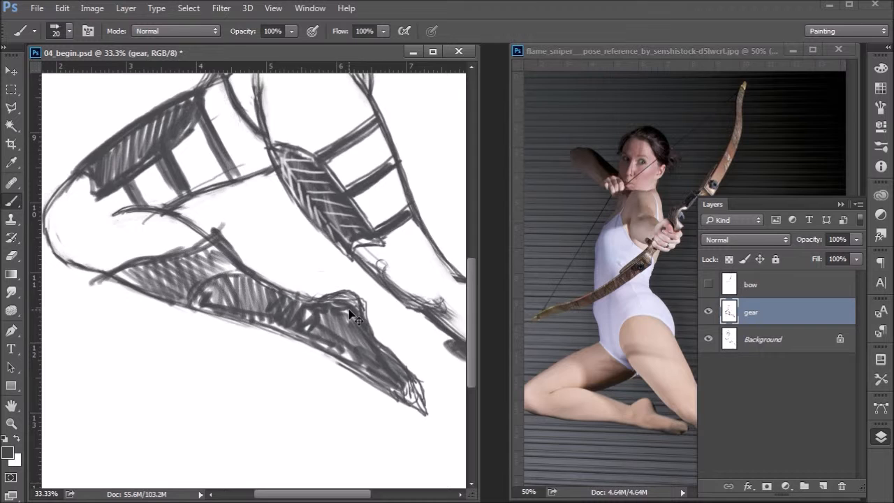
# - Shade the bracer on the extended forearm dark with a size 10 brush
pyautogui.scroll(-2, 348, 310)
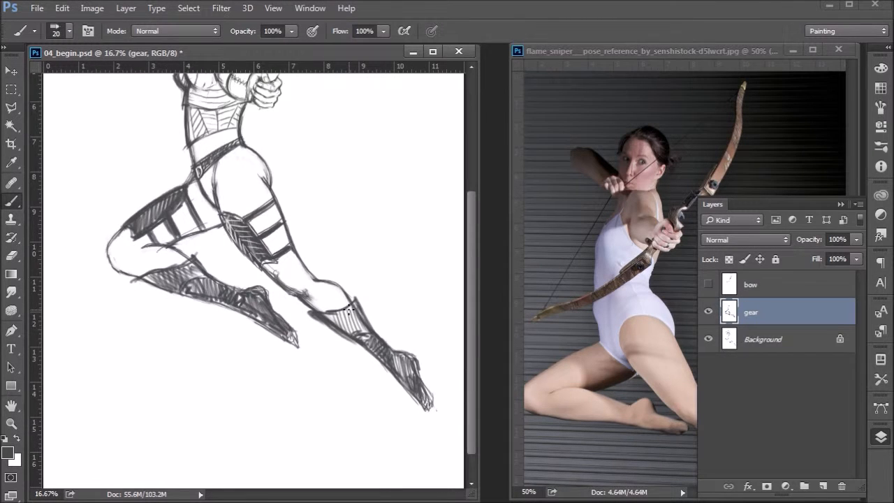
pyautogui.scroll(5, 325, 244)
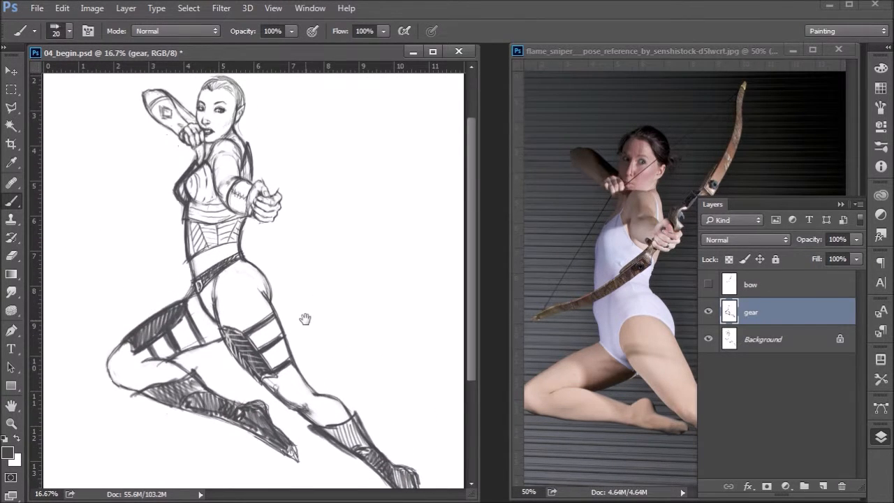
pyautogui.hotkey('ctrl', '+')
pyautogui.moveTo(288, 169); pyautogui.dragTo(360, 329)
pyautogui.hotkey('ctrl', '+')
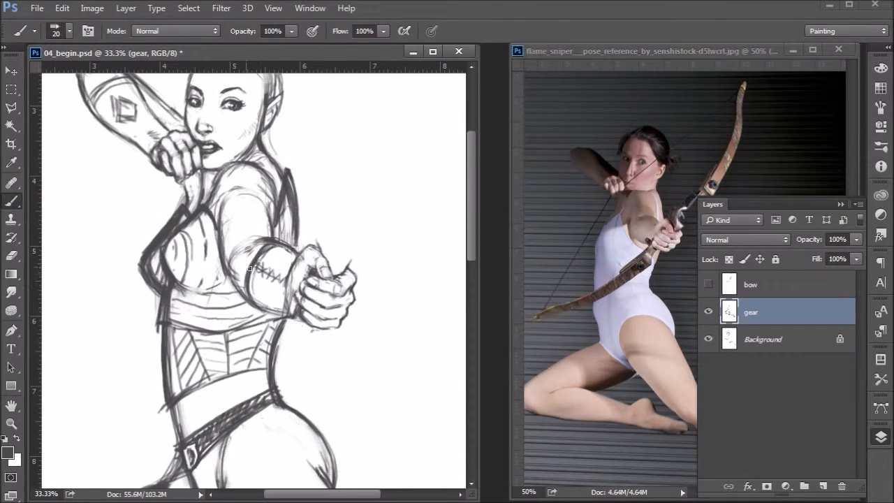
pyautogui.moveTo(254, 282)
pyautogui.mouseDown()
pyautogui.moveTo(261, 310)
pyautogui.moveTo(261, 276)
pyautogui.mouseUp()
pyautogui.press('[')
pyautogui.moveTo(259, 304); pyautogui.dragTo(284, 293)
pyautogui.moveTo(266, 252)
pyautogui.mouseDown()
pyautogui.moveTo(274, 274)
pyautogui.moveTo(290, 259)
pyautogui.moveTo(282, 301)
pyautogui.moveTo(290, 265)
pyautogui.mouseUp()
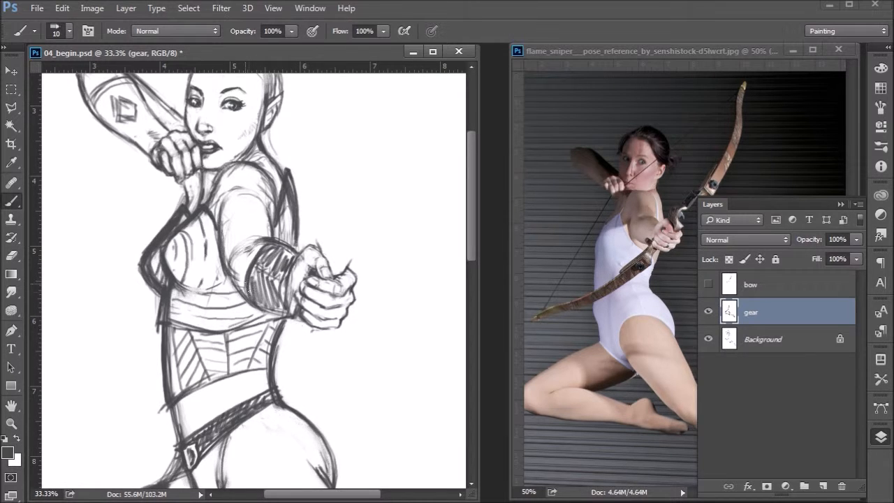
pyautogui.moveTo(258, 291)
pyautogui.mouseDown()
pyautogui.moveTo(273, 290)
pyautogui.moveTo(276, 269)
pyautogui.moveTo(264, 267)
pyautogui.mouseUp()
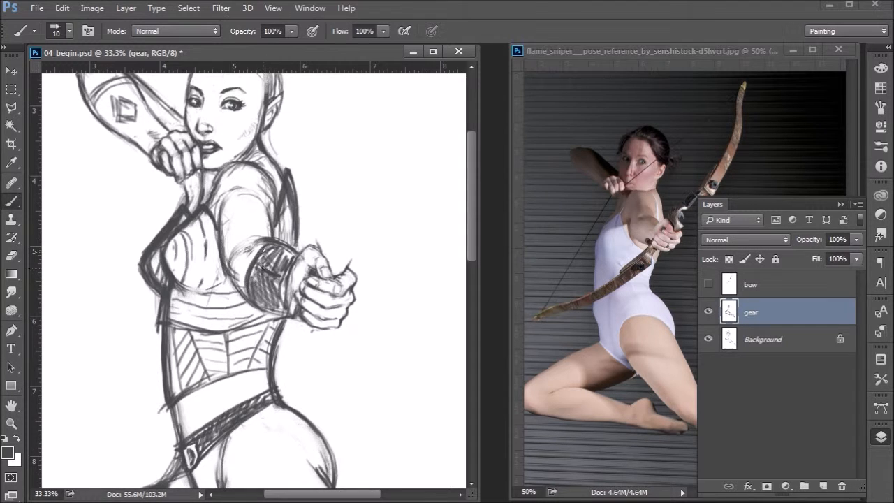
# - Add fine white crosshatching over the extended forearm's bracer, and deepen its dark areas with a size 9 brush
pyautogui.press('x')
pyautogui.moveTo(266, 300); pyautogui.dragTo(262, 289)
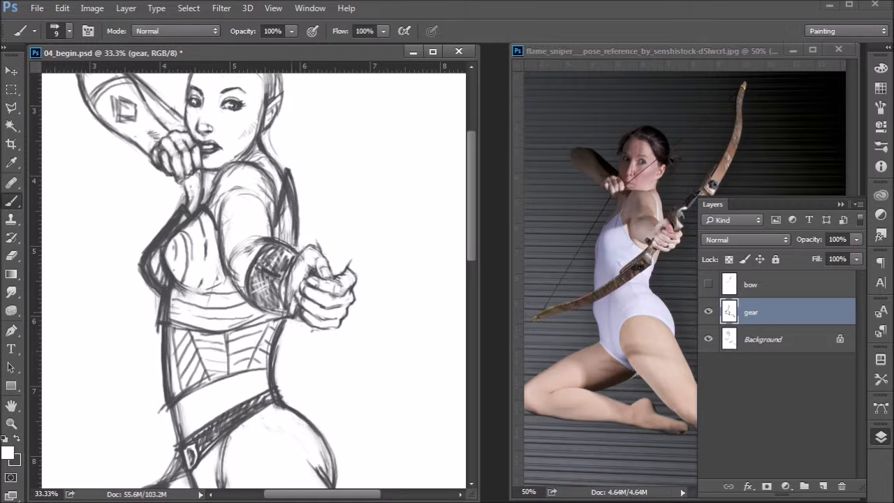
pyautogui.press('x')
pyautogui.moveTo(258, 270)
pyautogui.mouseDown()
pyautogui.moveTo(280, 274)
pyautogui.moveTo(283, 298)
pyautogui.moveTo(281, 288)
pyautogui.moveTo(282, 310)
pyautogui.mouseUp()
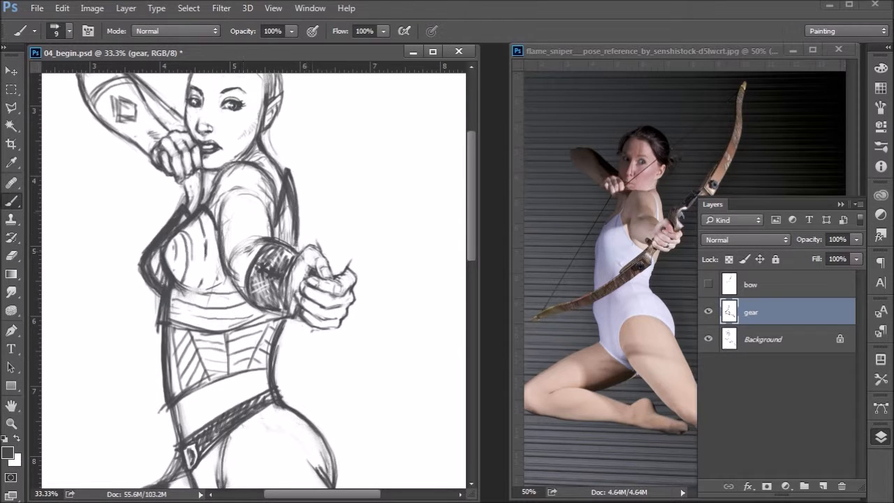
# - Hatch the bracer on the string-drawing arm with a size 8 brush, darkening around the square emblem and keeping the emblem white
pyautogui.moveTo(289, 169); pyautogui.dragTo(363, 268)
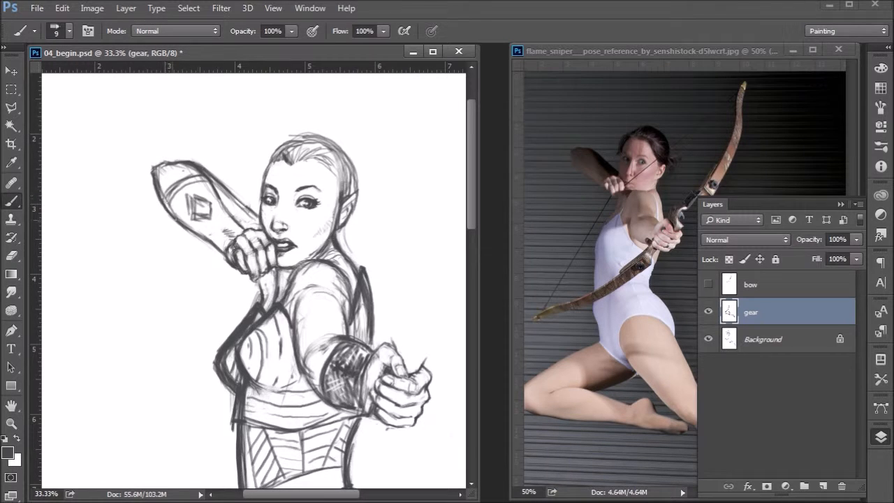
pyautogui.moveTo(172, 204)
pyautogui.mouseDown()
pyautogui.moveTo(212, 241)
pyautogui.moveTo(218, 198)
pyautogui.mouseUp()
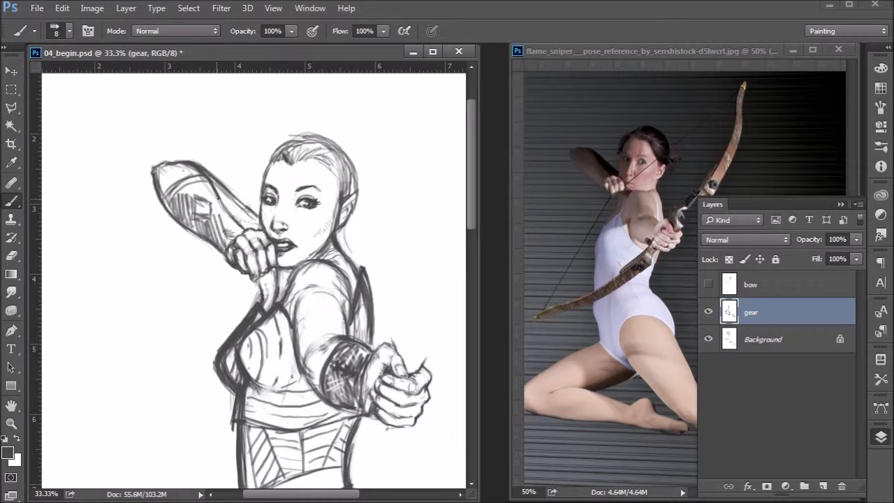
pyautogui.moveTo(190, 193)
pyautogui.mouseDown()
pyautogui.moveTo(207, 194)
pyautogui.moveTo(224, 233)
pyautogui.moveTo(232, 228)
pyautogui.mouseUp()
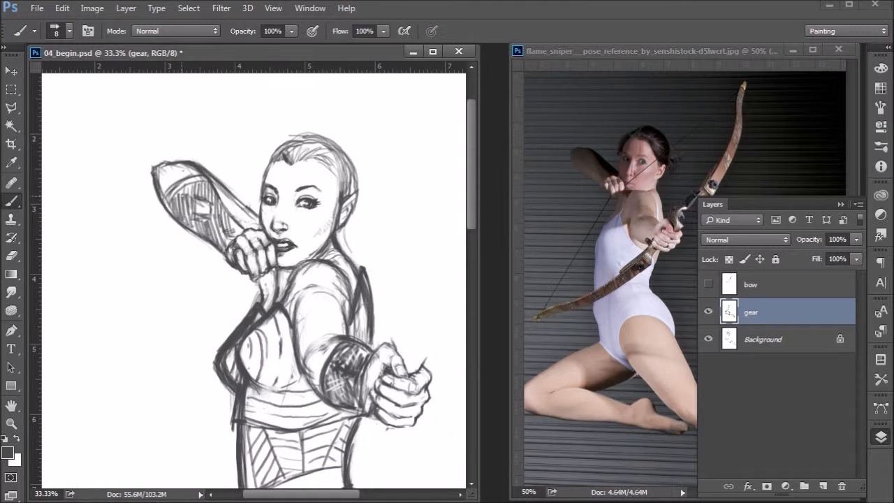
pyautogui.moveTo(197, 199)
pyautogui.mouseDown()
pyautogui.moveTo(215, 198)
pyautogui.moveTo(183, 204)
pyautogui.moveTo(196, 229)
pyautogui.moveTo(198, 205)
pyautogui.moveTo(219, 225)
pyautogui.mouseUp()
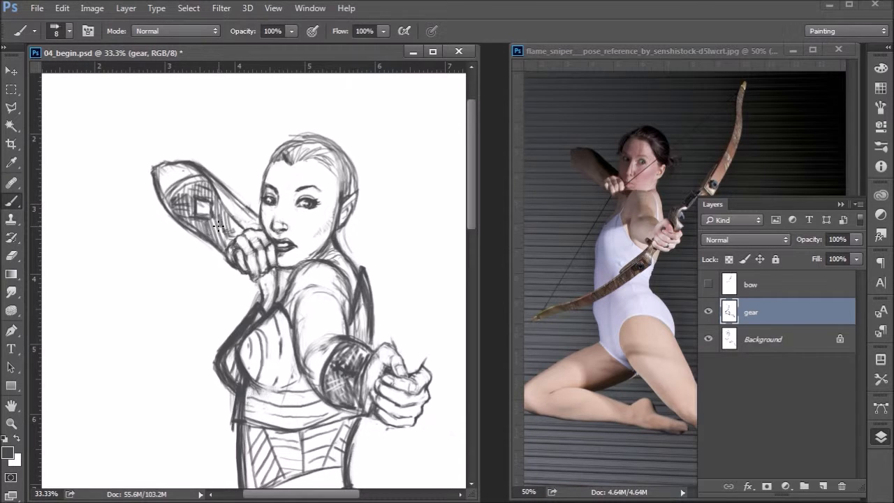
# - Create a new layer named "hair" above the gear layer
pyautogui.hotkey('ctrl', '-')
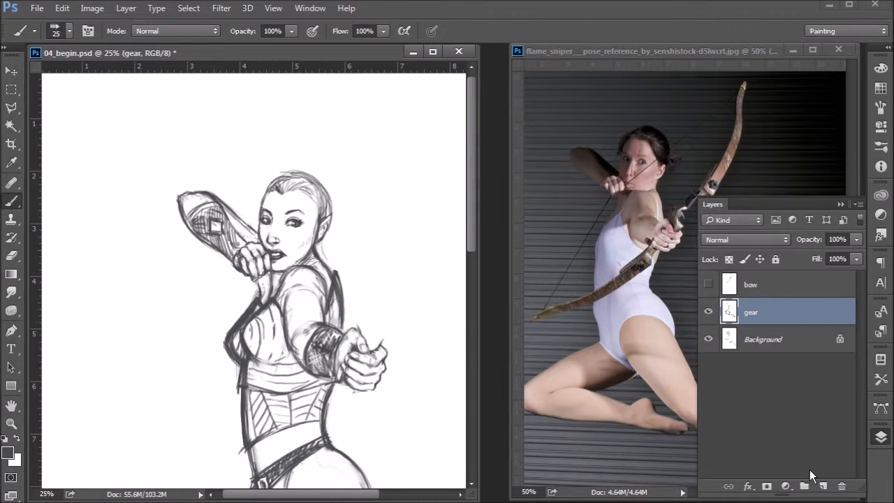
pyautogui.hotkey('ctrl', 'shift', 'n')
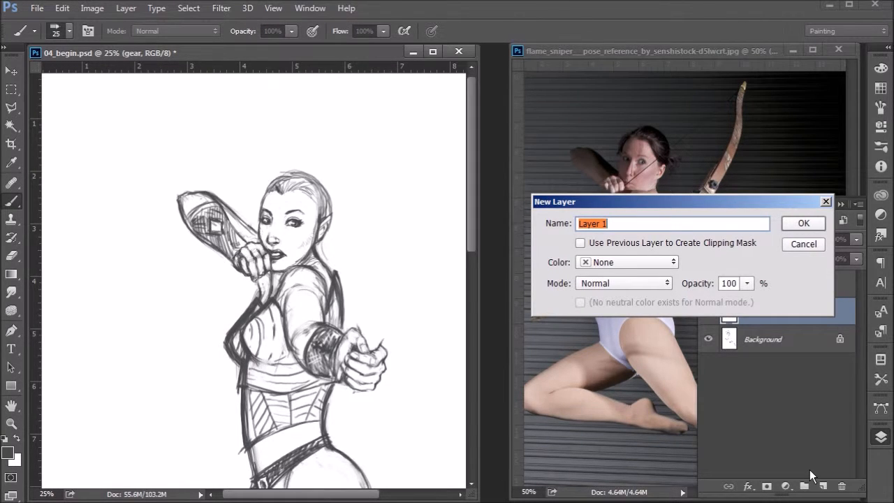
pyautogui.write('hair')
pyautogui.press('Return')
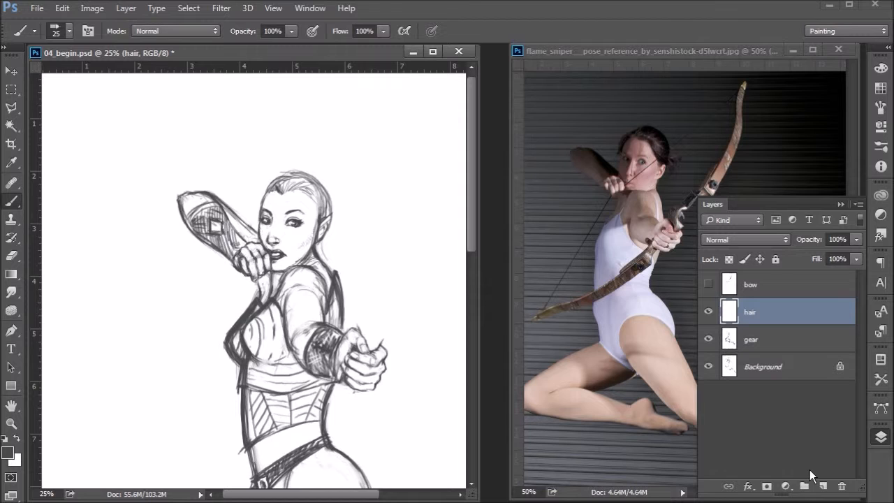
pyautogui.moveTo(781, 313); pyautogui.dragTo(801, 325)
# - Paint voluminous dark curly hair rising from the hairline and blowing back behind the head with a size 25 brush
pyautogui.moveTo(278, 186)
pyautogui.mouseDown()
pyautogui.moveTo(299, 159)
pyautogui.moveTo(289, 185)
pyautogui.moveTo(305, 175)
pyautogui.moveTo(307, 185)
pyautogui.moveTo(283, 191)
pyautogui.moveTo(311, 195)
pyautogui.moveTo(322, 215)
pyautogui.moveTo(334, 194)
pyautogui.moveTo(349, 199)
pyautogui.moveTo(329, 197)
pyautogui.moveTo(328, 212)
pyautogui.moveTo(345, 218)
pyautogui.moveTo(338, 239)
pyautogui.moveTo(353, 243)
pyautogui.moveTo(360, 231)
pyautogui.mouseUp()
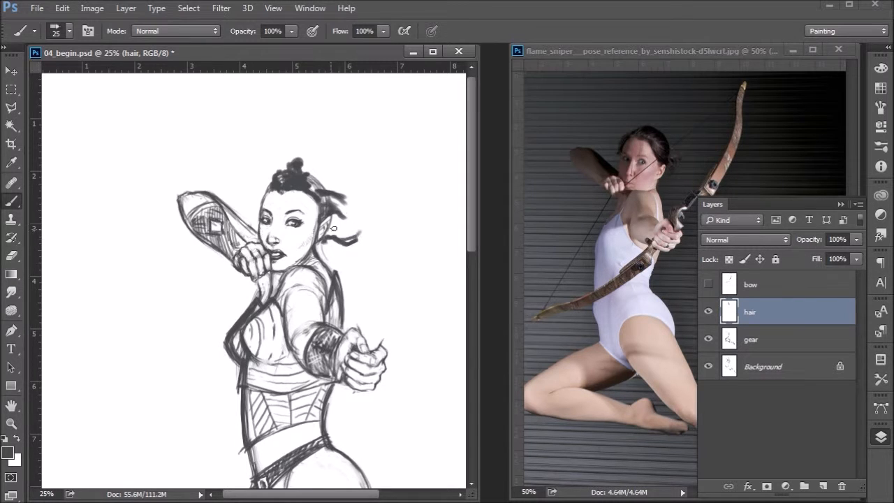
pyautogui.moveTo(270, 180)
pyautogui.mouseDown()
pyautogui.moveTo(265, 158)
pyautogui.moveTo(282, 139)
pyautogui.moveTo(297, 163)
pyautogui.moveTo(307, 142)
pyautogui.moveTo(341, 138)
pyautogui.moveTo(321, 178)
pyautogui.moveTo(369, 165)
pyautogui.moveTo(342, 159)
pyautogui.moveTo(370, 162)
pyautogui.moveTo(394, 180)
pyautogui.moveTo(346, 209)
pyautogui.moveTo(356, 203)
pyautogui.moveTo(378, 224)
pyautogui.moveTo(336, 217)
pyautogui.moveTo(341, 231)
pyautogui.moveTo(367, 228)
pyautogui.mouseUp()
pyautogui.moveTo(337, 201); pyautogui.dragTo(365, 216)
pyautogui.moveTo(333, 183)
pyautogui.mouseDown()
pyautogui.moveTo(357, 186)
pyautogui.moveTo(343, 170)
pyautogui.moveTo(387, 177)
pyautogui.moveTo(363, 198)
pyautogui.moveTo(334, 187)
pyautogui.moveTo(324, 163)
pyautogui.moveTo(332, 144)
pyautogui.moveTo(324, 141)
pyautogui.moveTo(322, 176)
pyautogui.moveTo(308, 178)
pyautogui.moveTo(271, 153)
pyautogui.moveTo(277, 161)
pyautogui.moveTo(281, 149)
pyautogui.moveTo(292, 169)
pyautogui.moveTo(280, 142)
pyautogui.moveTo(282, 168)
pyautogui.moveTo(273, 172)
pyautogui.moveTo(312, 175)
pyautogui.moveTo(328, 133)
pyautogui.moveTo(292, 171)
pyautogui.moveTo(317, 134)
pyautogui.moveTo(294, 161)
pyautogui.moveTo(315, 130)
pyautogui.moveTo(296, 147)
pyautogui.moveTo(304, 131)
pyautogui.moveTo(294, 141)
pyautogui.moveTo(309, 144)
pyautogui.moveTo(325, 129)
pyautogui.moveTo(358, 143)
pyautogui.mouseUp()
pyautogui.moveTo(252, 170)
pyautogui.mouseDown()
pyautogui.moveTo(262, 185)
pyautogui.moveTo(273, 176)
pyautogui.mouseUp()
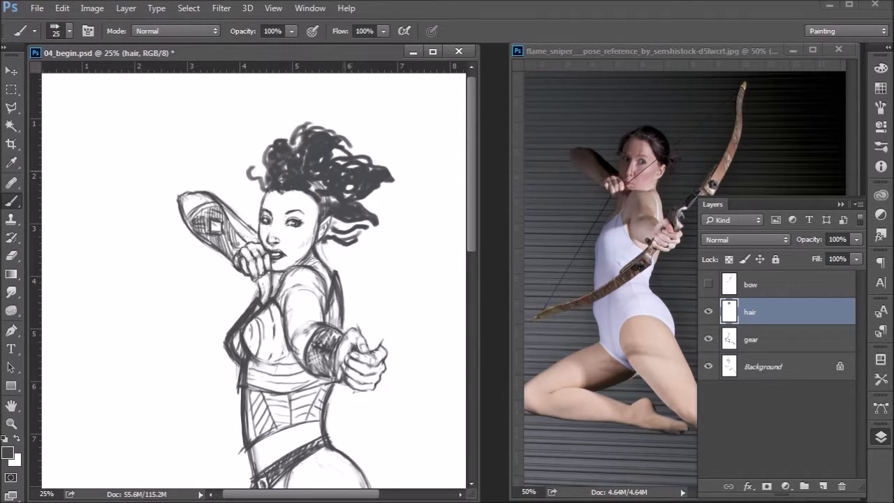
pyautogui.moveTo(353, 143)
pyautogui.mouseDown()
pyautogui.moveTo(339, 155)
pyautogui.moveTo(384, 151)
pyautogui.mouseUp()
pyautogui.moveTo(369, 207)
pyautogui.mouseDown()
pyautogui.moveTo(363, 199)
pyautogui.moveTo(395, 199)
pyautogui.moveTo(388, 209)
pyautogui.moveTo(398, 197)
pyautogui.mouseUp()
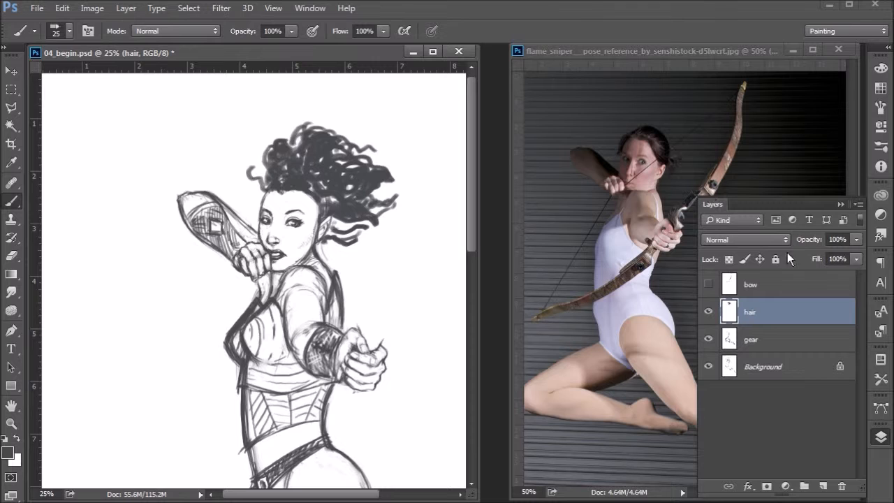
# - Show the bow layer and extend the dark curls toward the bow and down behind the neck, broken up with white strokes
pyautogui.click(709, 285)
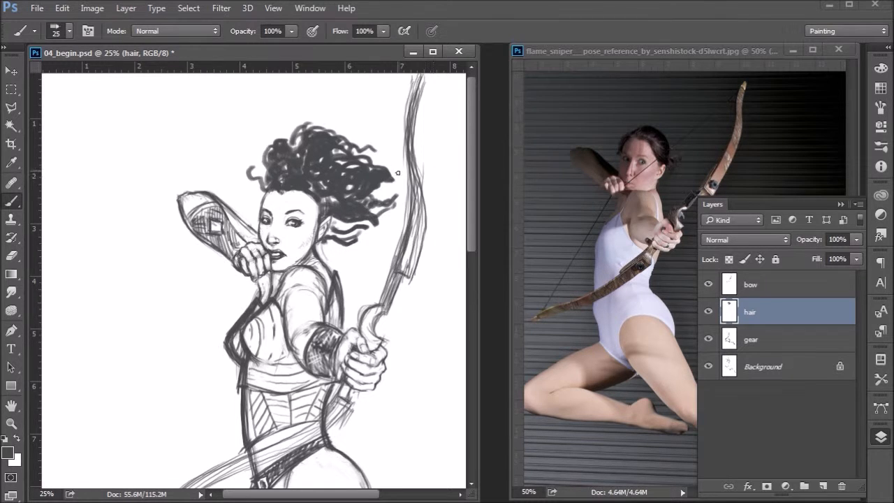
pyautogui.moveTo(398, 200)
pyautogui.mouseDown()
pyautogui.moveTo(377, 202)
pyautogui.moveTo(394, 200)
pyautogui.mouseUp()
pyautogui.moveTo(325, 152)
pyautogui.mouseDown()
pyautogui.moveTo(375, 149)
pyautogui.moveTo(351, 130)
pyautogui.moveTo(375, 140)
pyautogui.mouseUp()
pyautogui.moveTo(337, 188)
pyautogui.mouseDown()
pyautogui.moveTo(328, 237)
pyautogui.moveTo(351, 224)
pyautogui.moveTo(370, 248)
pyautogui.moveTo(332, 230)
pyautogui.moveTo(366, 261)
pyautogui.moveTo(327, 243)
pyautogui.moveTo(338, 260)
pyautogui.moveTo(340, 226)
pyautogui.moveTo(345, 249)
pyautogui.moveTo(366, 264)
pyautogui.moveTo(346, 237)
pyautogui.moveTo(372, 273)
pyautogui.mouseUp()
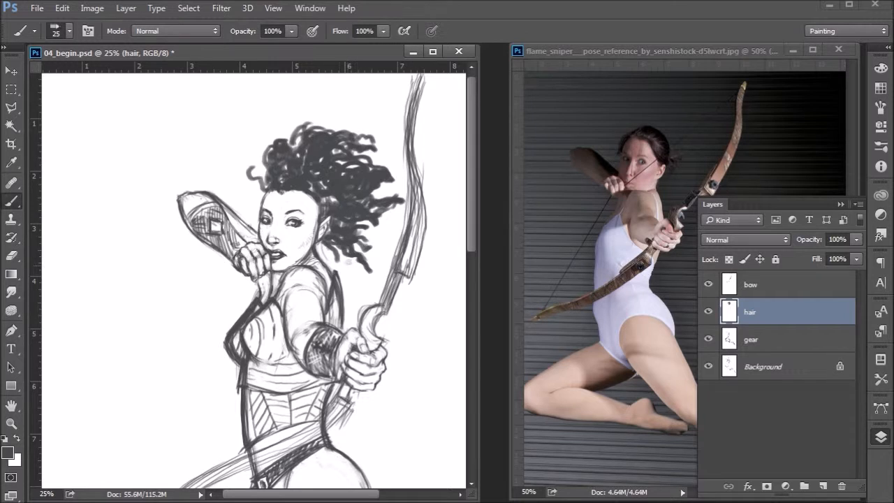
pyautogui.press('x')
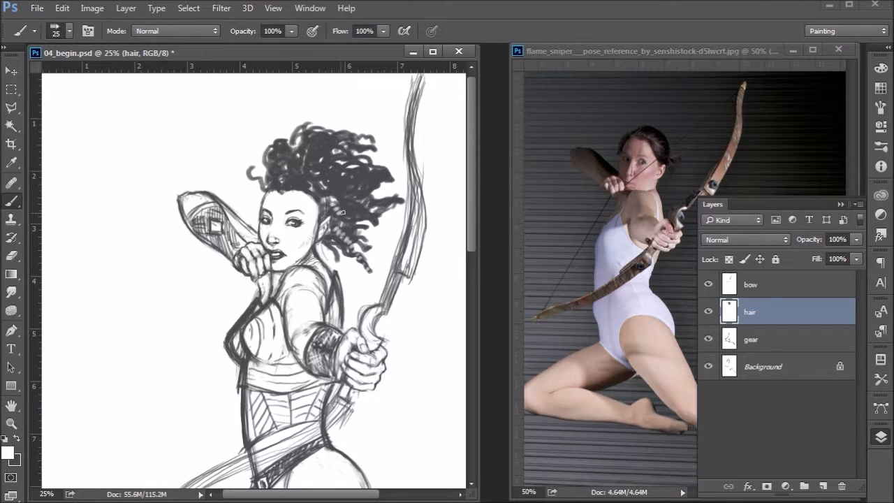
pyautogui.press('x')
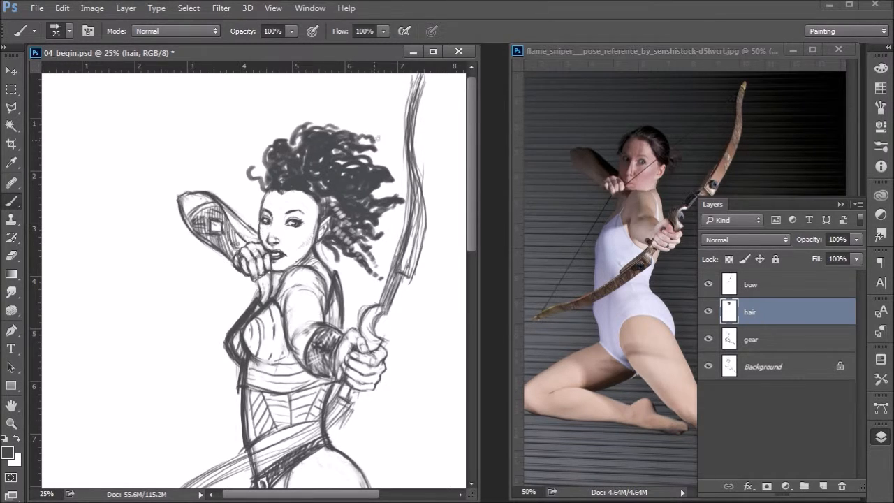
# - Compare the whole figure with and without the gear layer
pyautogui.hotkey('ctrl', '-')
pyautogui.hotkey('ctrl', '-')
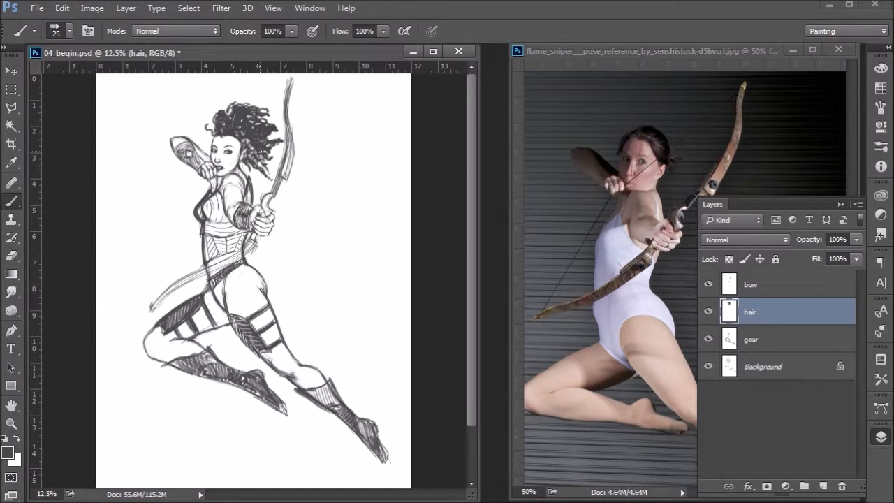
pyautogui.click(709, 340)
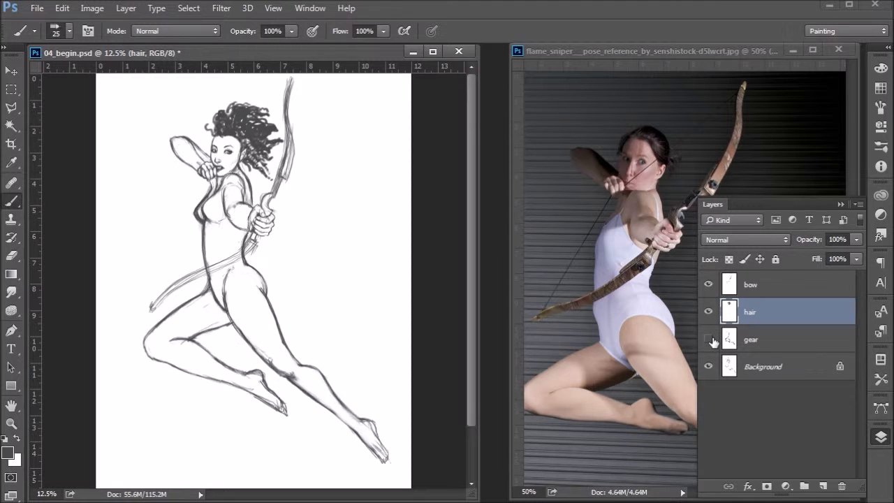
pyautogui.click(708, 339)
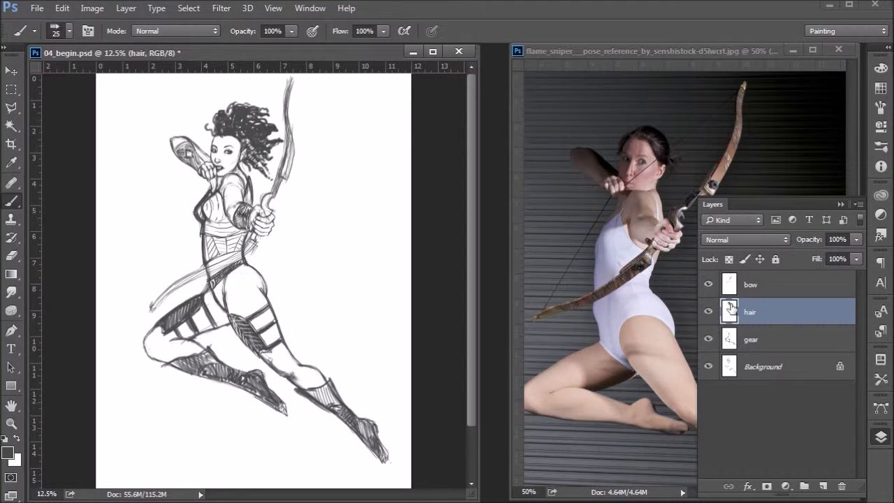